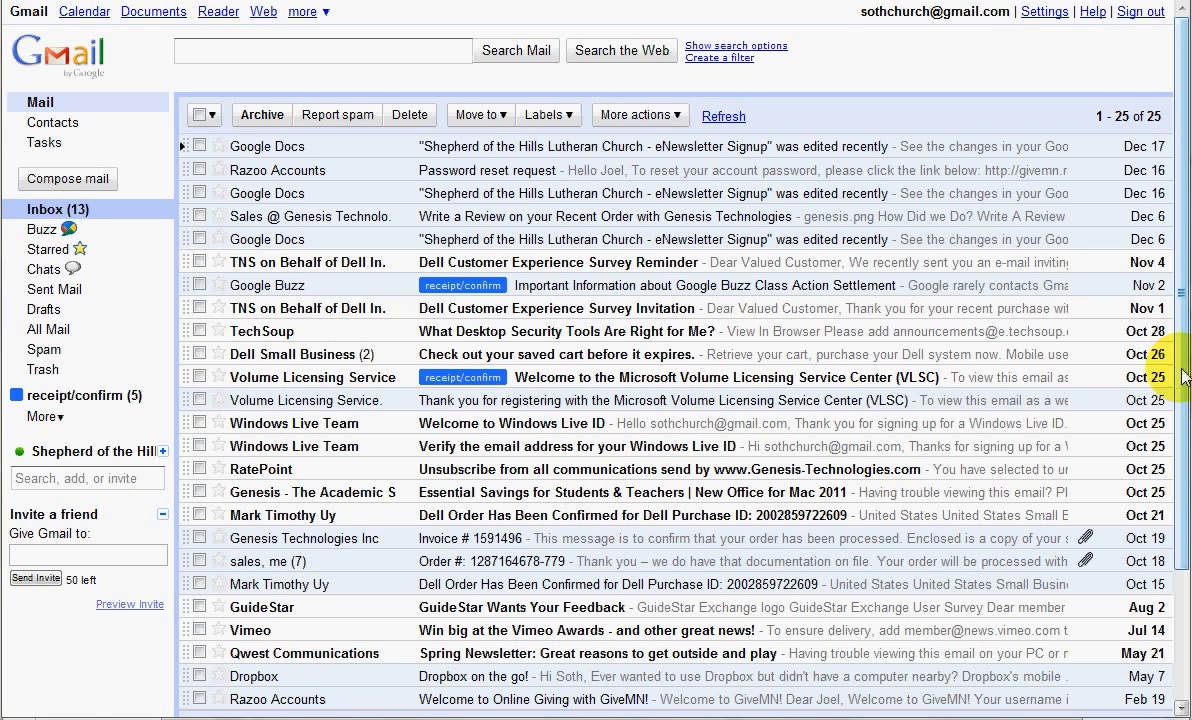
# Apply the receipt/confirm label to the TechSoup, RatePoint and Genesis Technologies Inc emails and the Oct 18 sales order conversation
pyautogui.scroll(-2, 1165, 385)
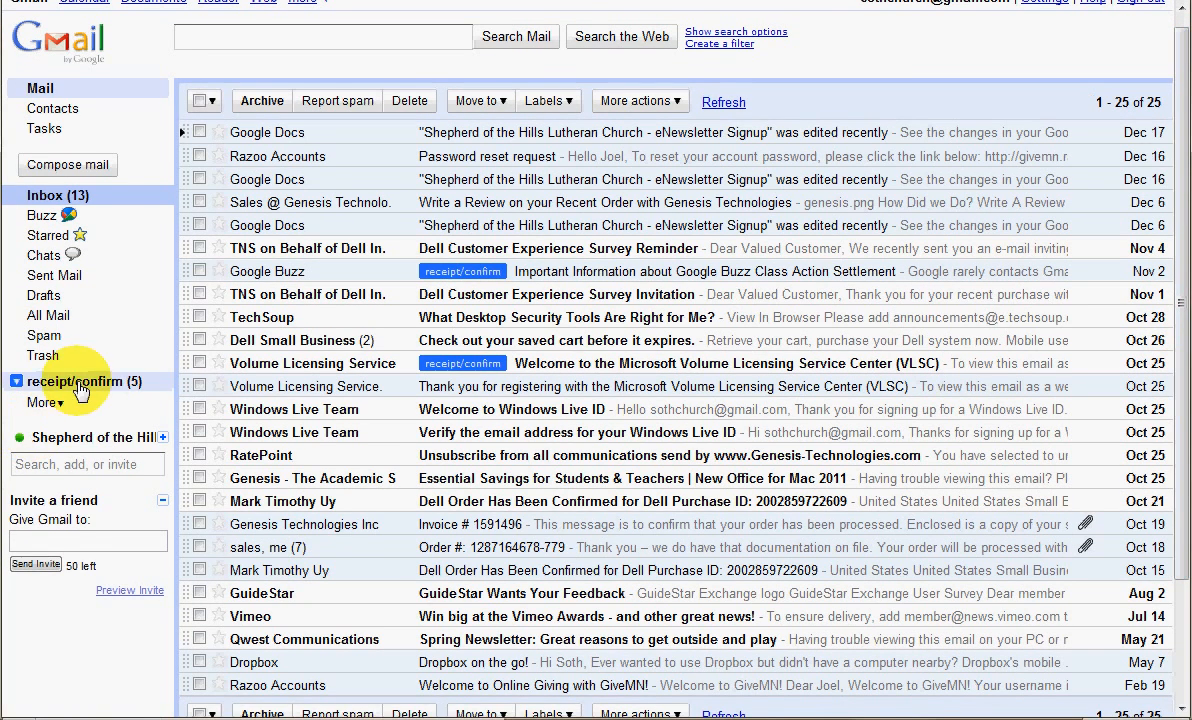
pyautogui.moveTo(80, 388); pyautogui.dragTo(427, 320)
pyautogui.moveTo(37, 381); pyautogui.dragTo(405, 451)
pyautogui.moveTo(78, 381); pyautogui.dragTo(413, 524)
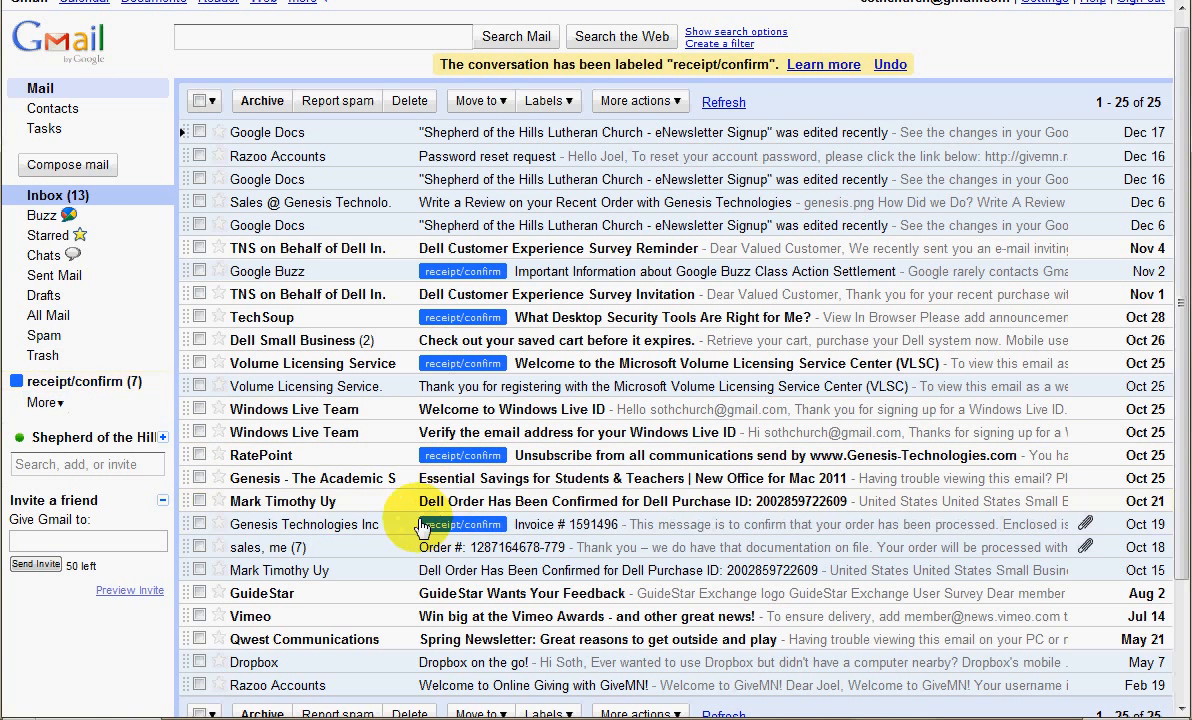
pyautogui.moveTo(62, 388); pyautogui.dragTo(422, 553)
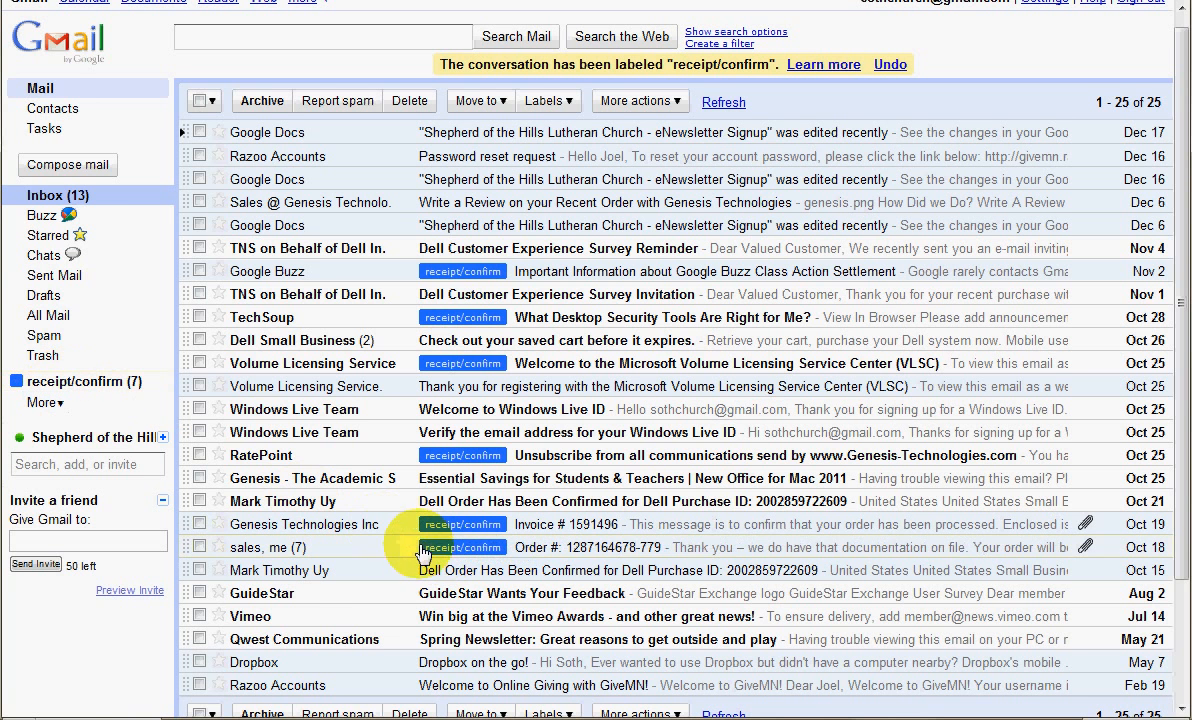
# Create a new label named "class" and set its color to solid orange
pyautogui.click(45, 403)
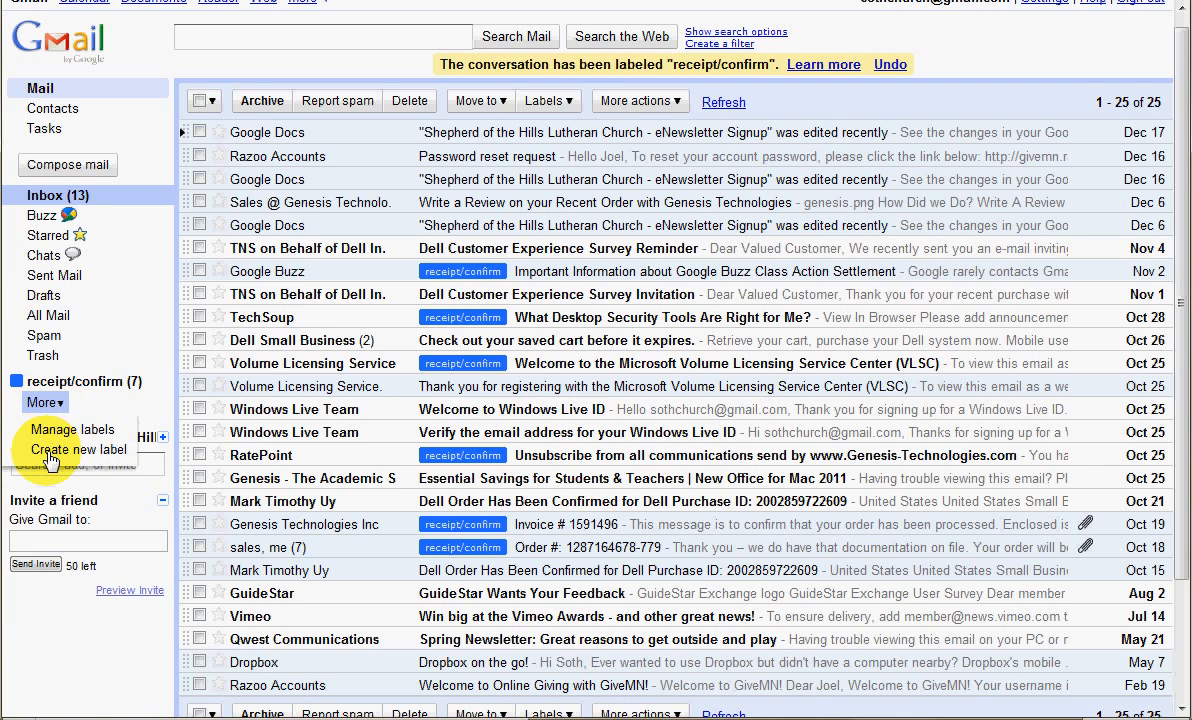
pyautogui.click(48, 451)
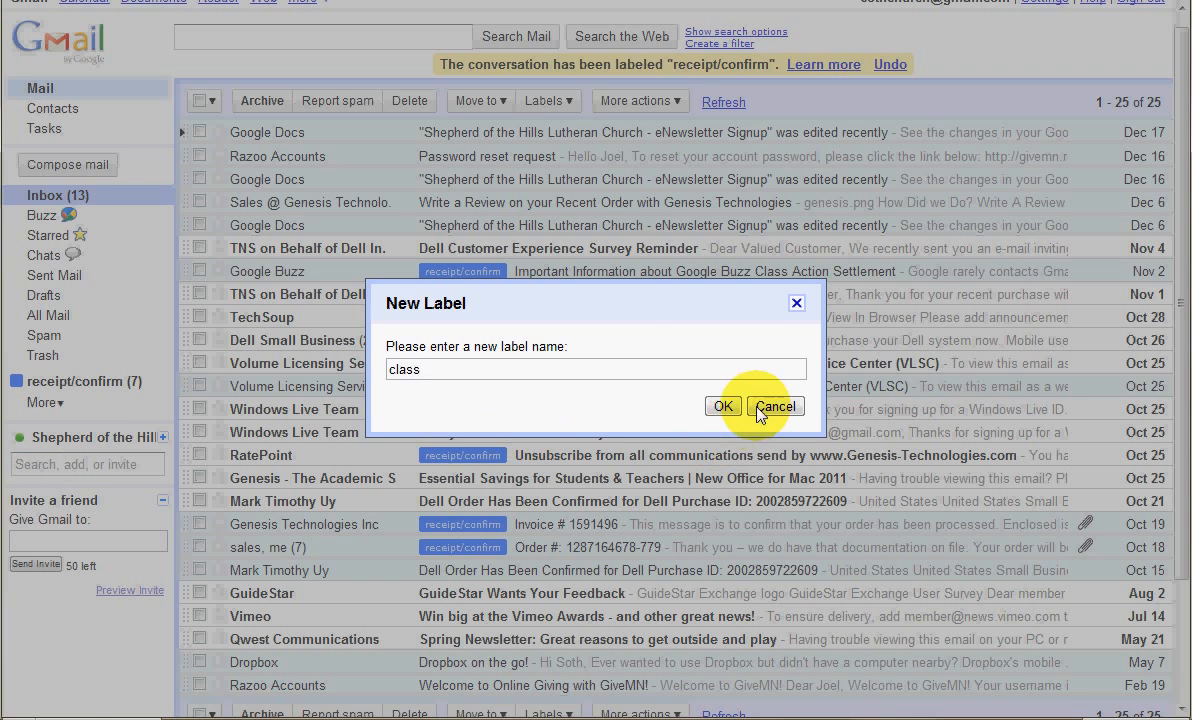
pyautogui.click(722, 406)
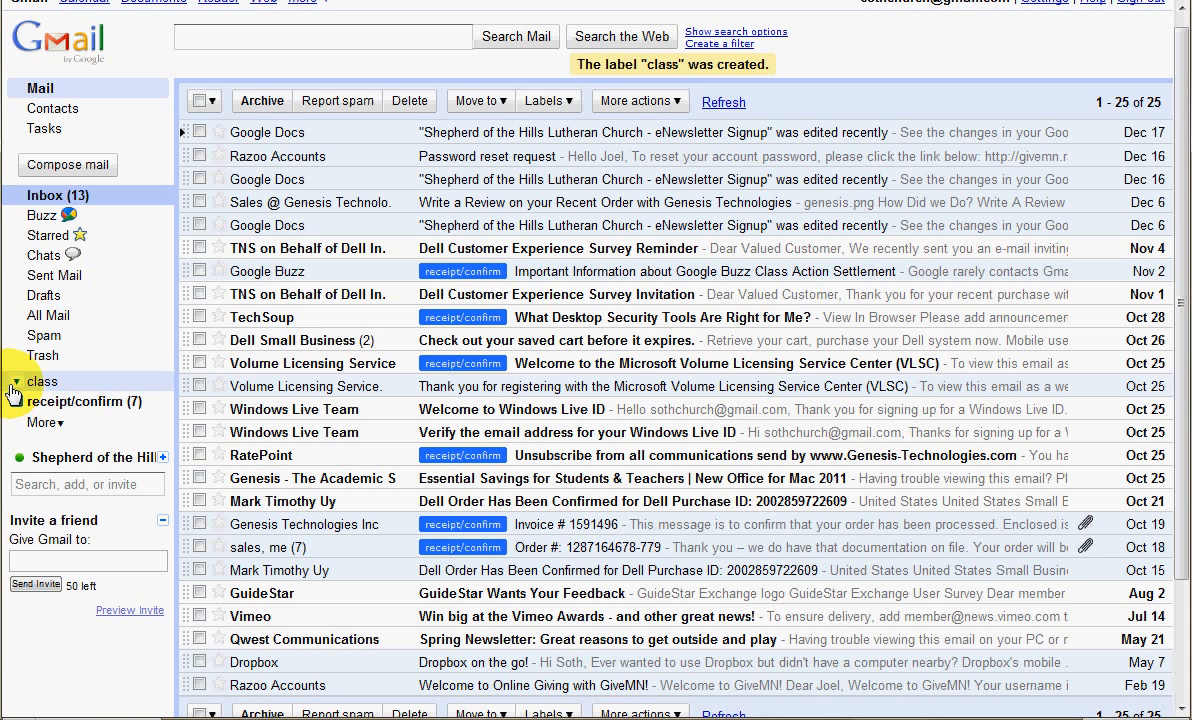
pyautogui.click(15, 384)
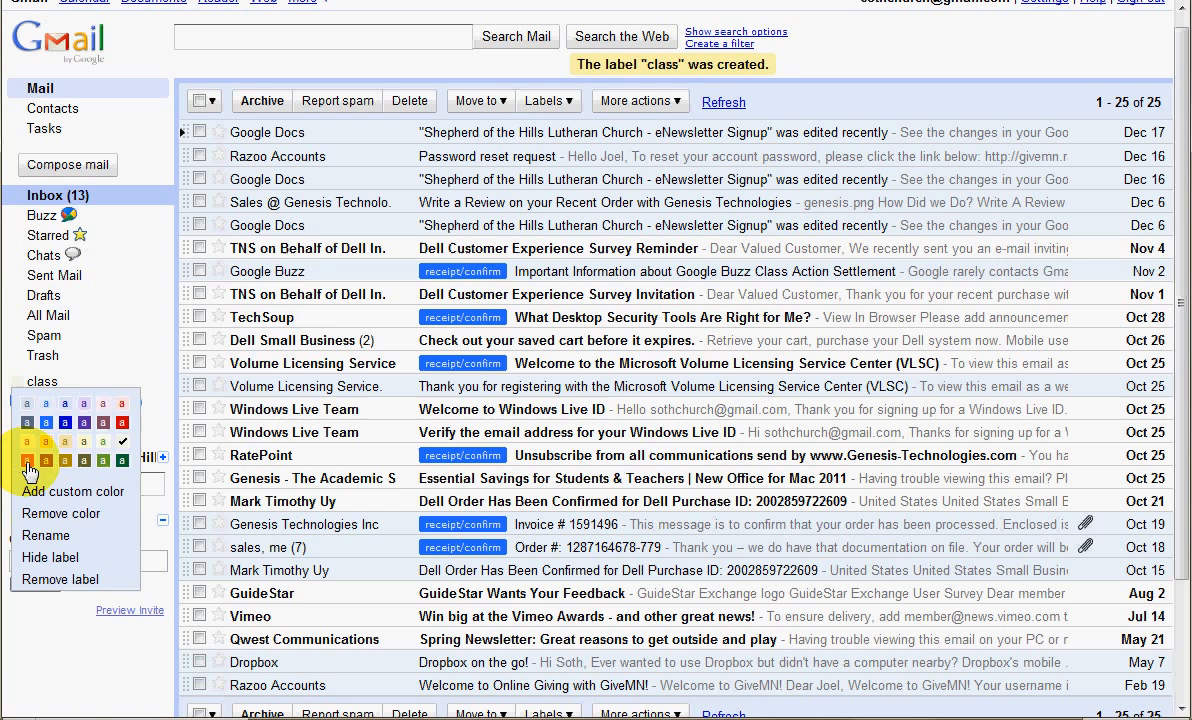
pyautogui.click(29, 463)
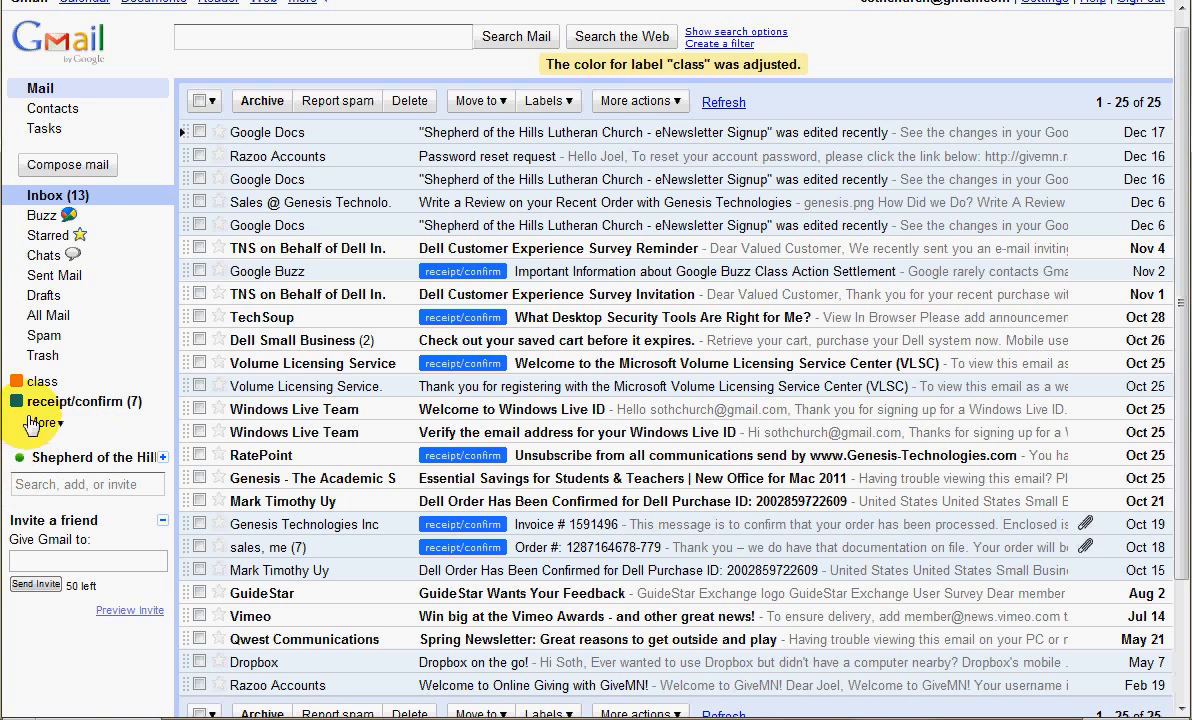
# Apply the class label to the "Welcome to Windows Live ID" email, the Dec 6 and Dec 16 Google Docs emails, and the Genesis review request
pyautogui.moveTo(58, 392); pyautogui.dragTo(432, 412)
pyautogui.moveTo(30, 385); pyautogui.dragTo(426, 222)
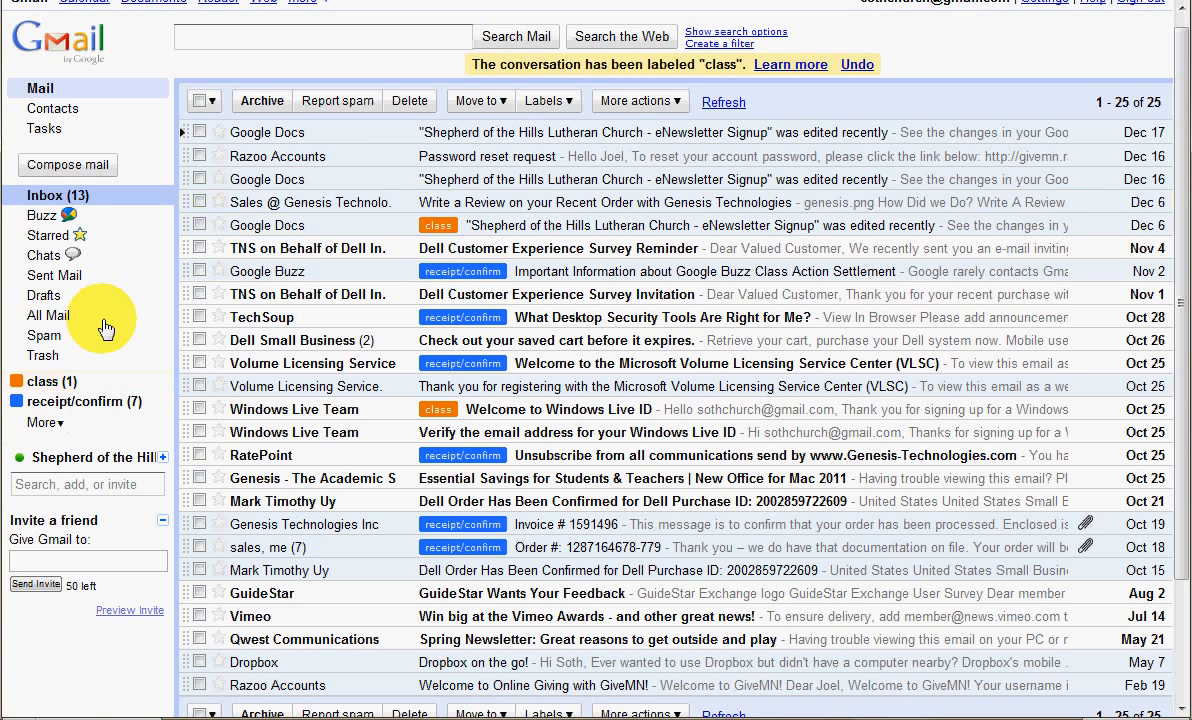
pyautogui.moveTo(98, 376); pyautogui.dragTo(426, 203)
pyautogui.moveTo(68, 388); pyautogui.dragTo(495, 170)
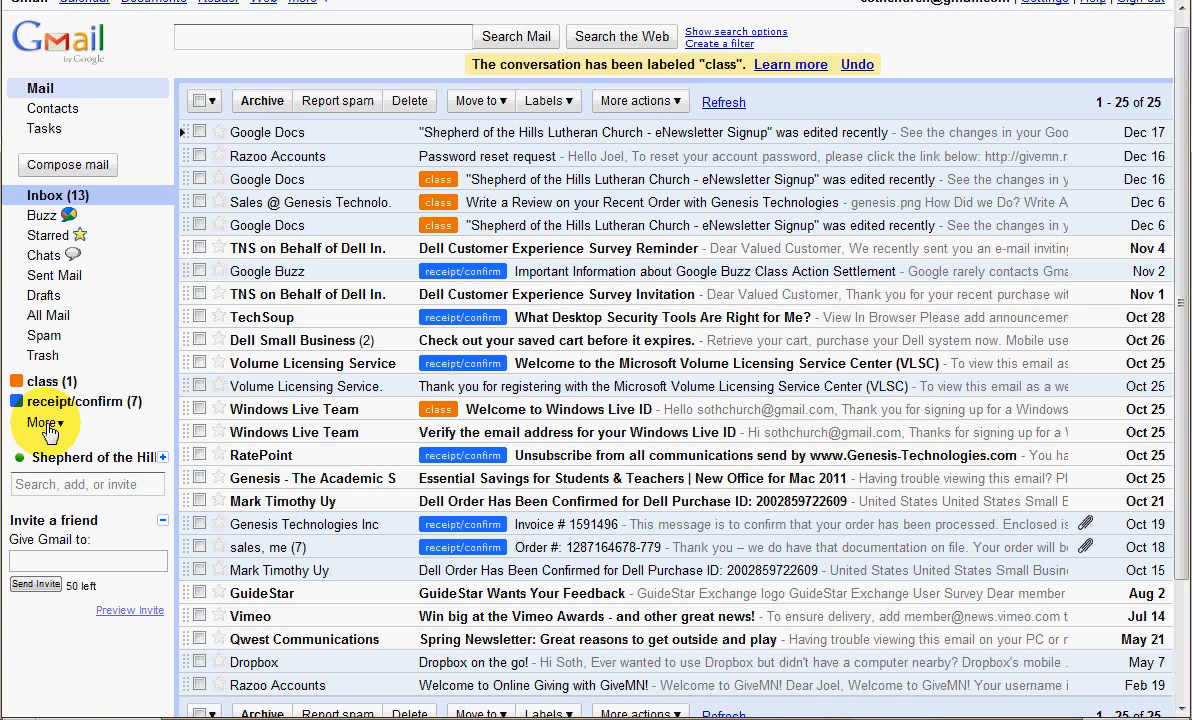
# Create two new labels named "job A" and "job B"
pyautogui.click(42, 422)
pyautogui.click(64, 470)
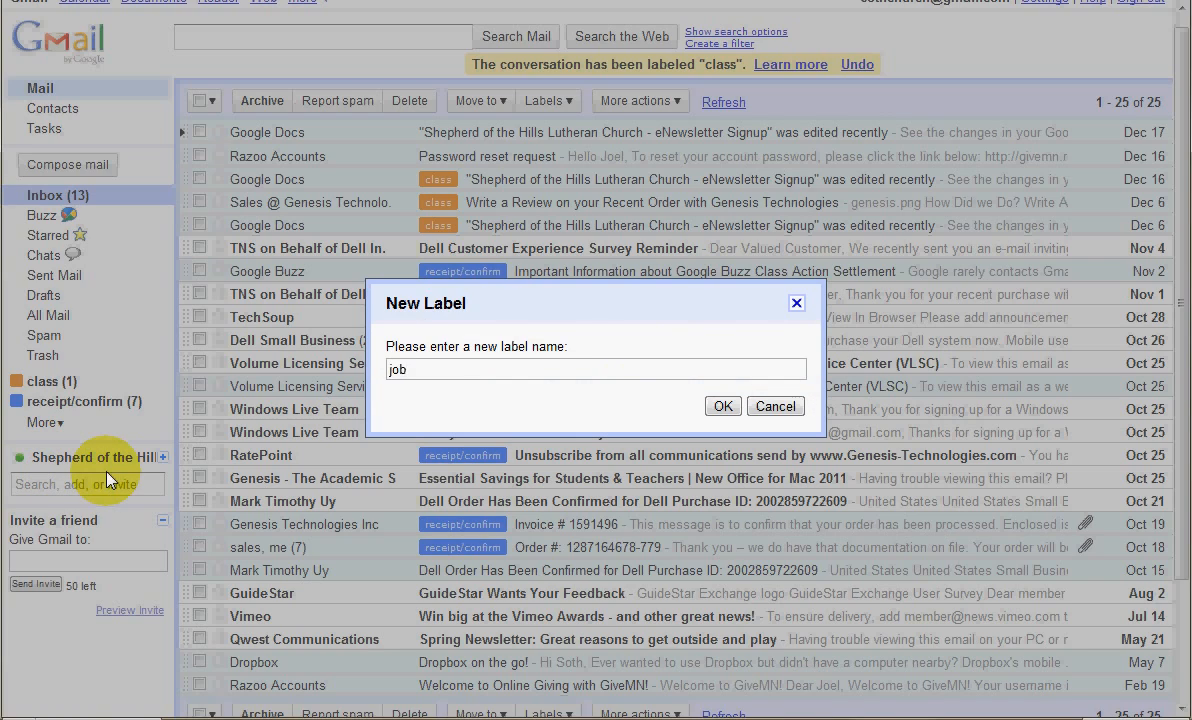
pyautogui.press('Return')
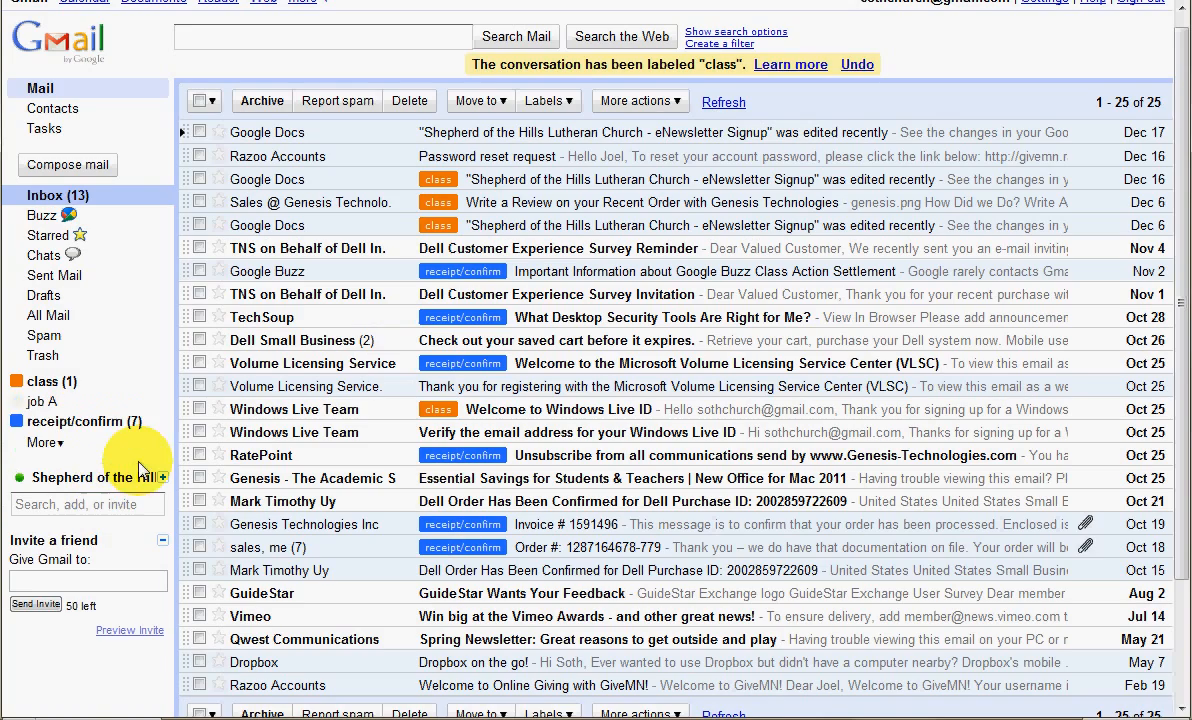
pyautogui.click(42, 442)
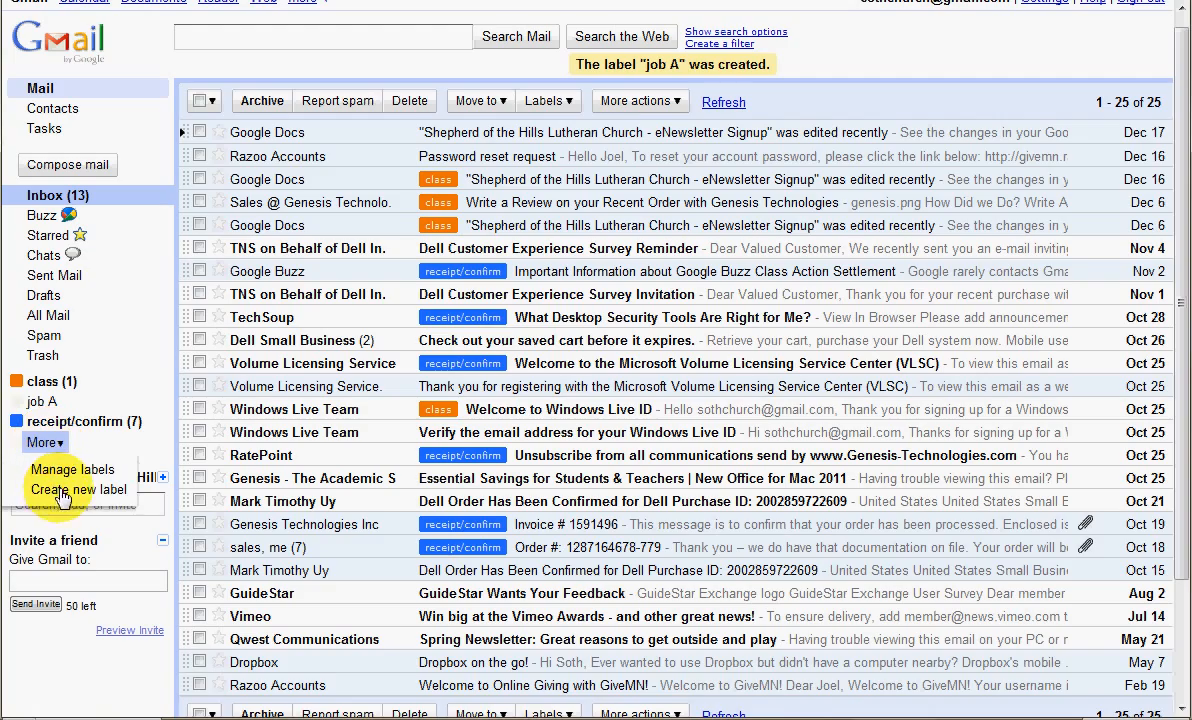
pyautogui.click(55, 490)
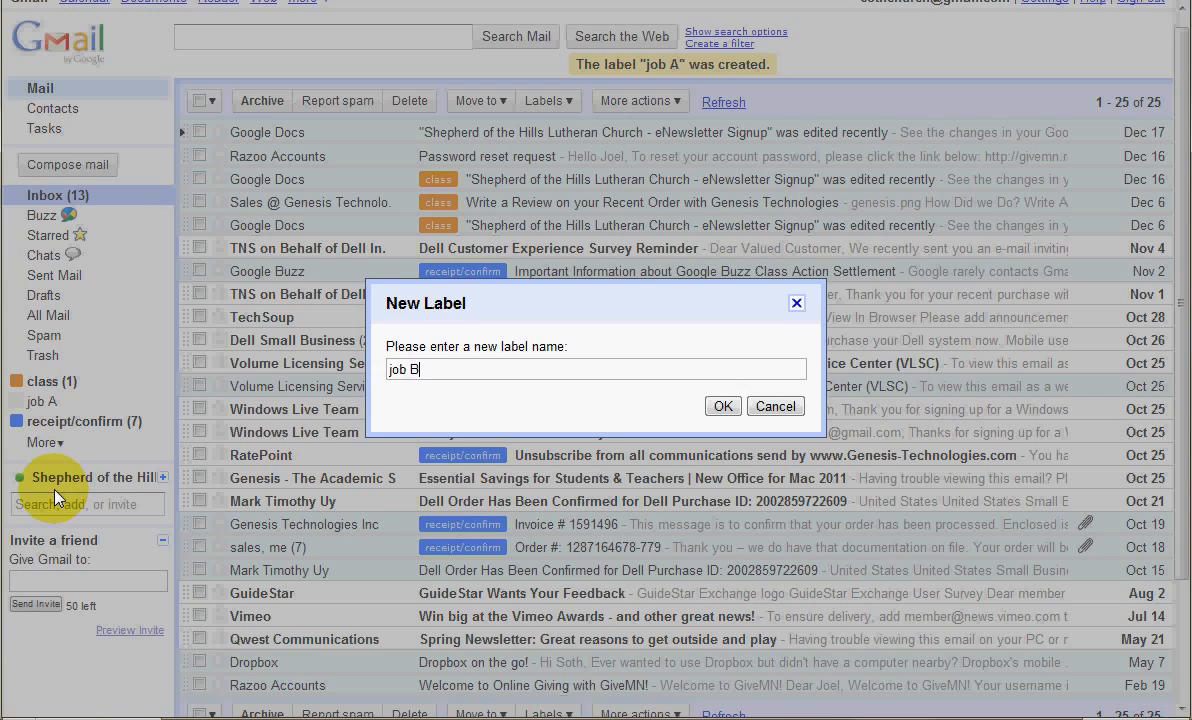
pyautogui.write('job B')
pyautogui.press('Return')
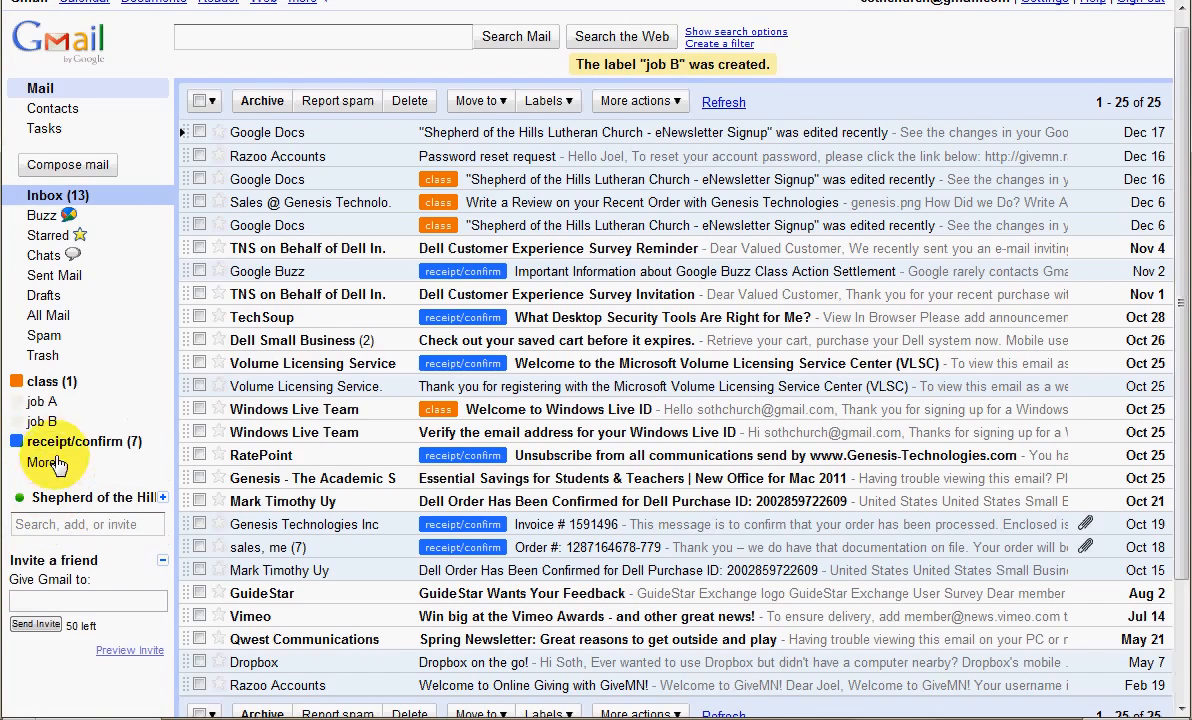
# Set the job A label's color to green and the job B label's color to red
pyautogui.click(18, 404)
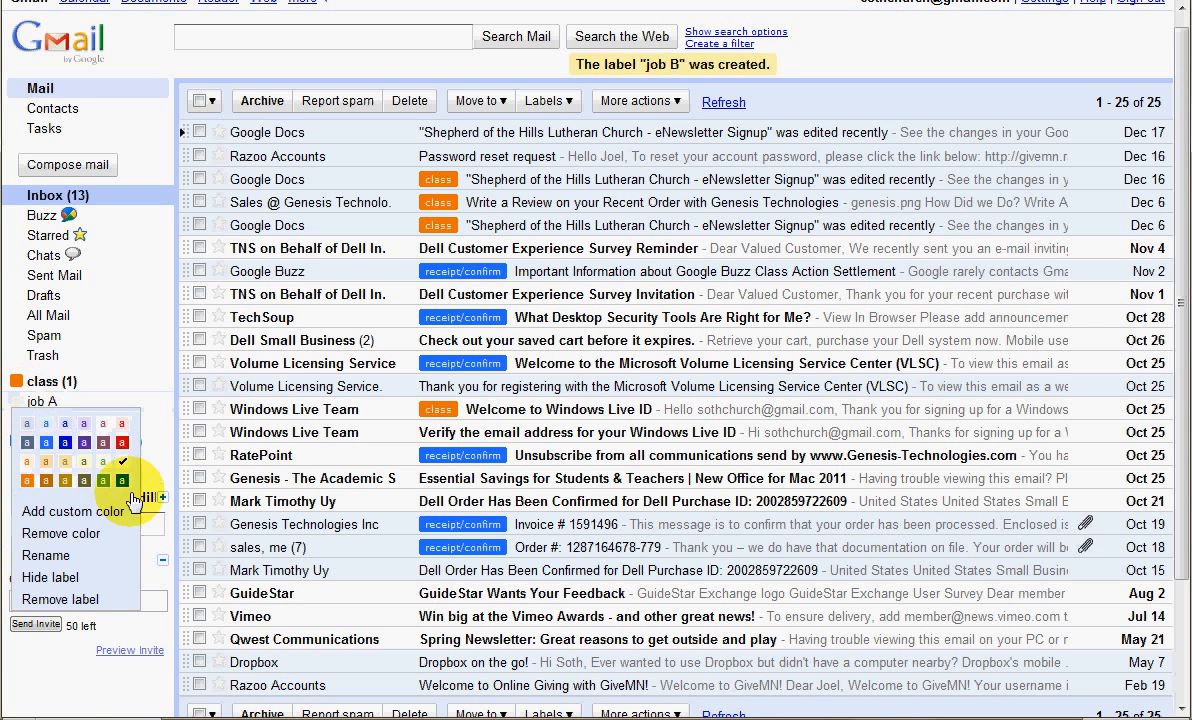
pyautogui.click(105, 483)
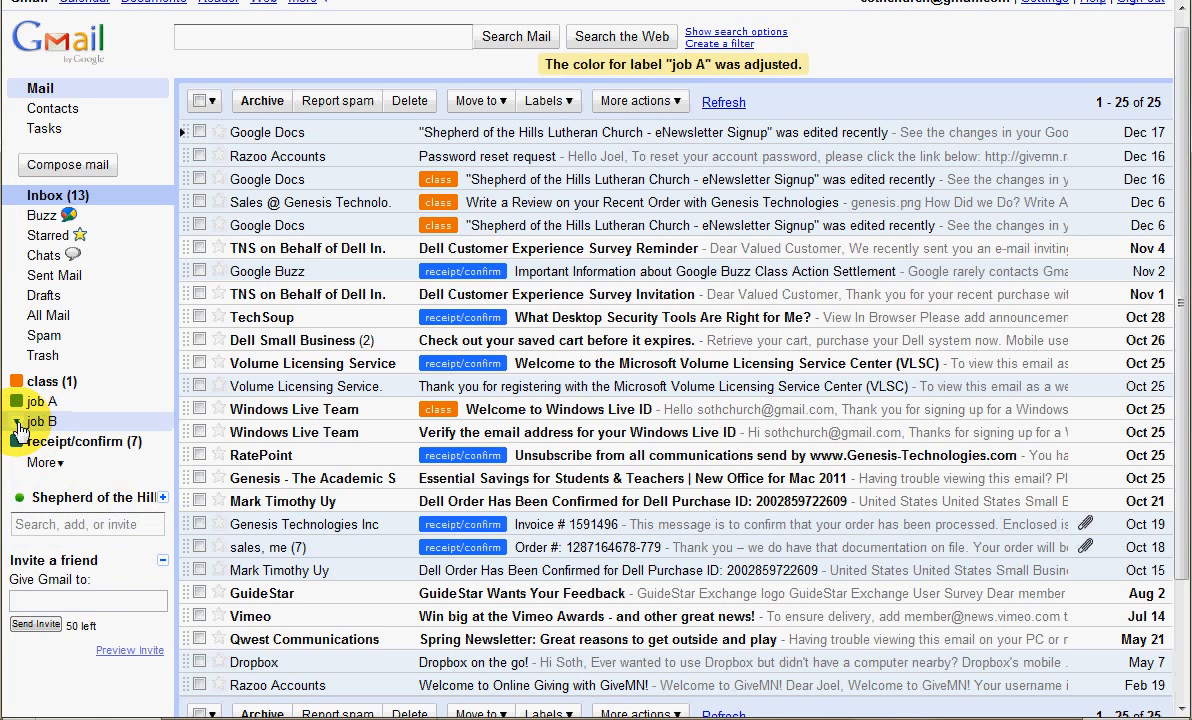
pyautogui.click(16, 422)
pyautogui.click(122, 466)
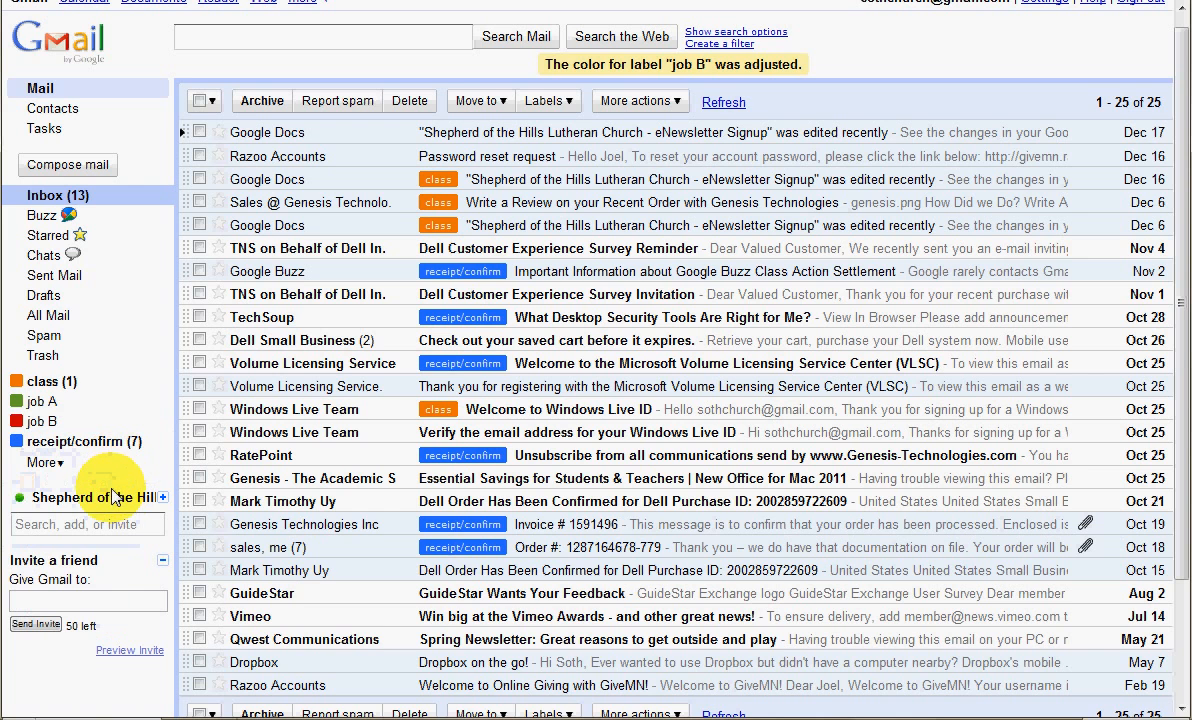
# Apply the job A label to the Volume Licensing registration, Genesis "Essential Savings for Students & Teachers" and Vimeo Awards emails
pyautogui.moveTo(42, 401); pyautogui.dragTo(393, 390)
pyautogui.moveTo(187, 427); pyautogui.dragTo(418, 476)
pyautogui.moveTo(40, 403); pyautogui.dragTo(433, 616)
# Apply the job B label to the Dec 17 Google Docs, Razoo "Password reset request" and Dell Small Business saved cart conversations
pyautogui.moveTo(14, 430); pyautogui.dragTo(404, 124)
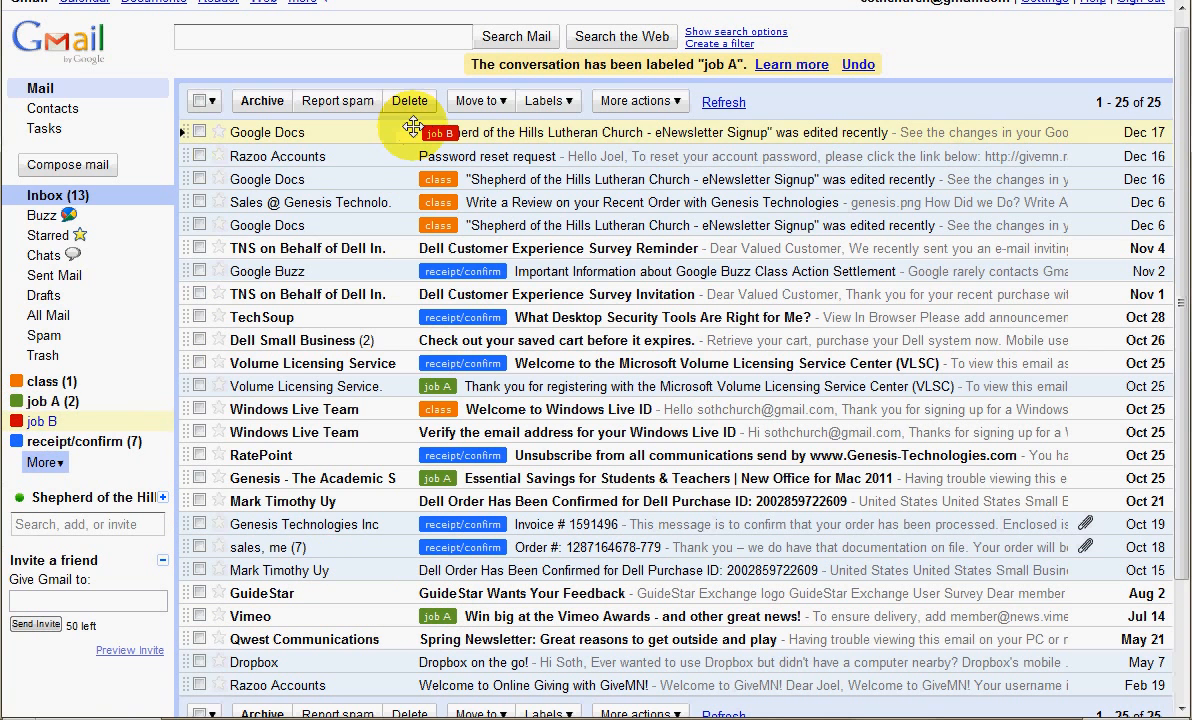
pyautogui.moveTo(37, 421); pyautogui.dragTo(396, 155)
pyautogui.moveTo(30, 428); pyautogui.dragTo(405, 336)
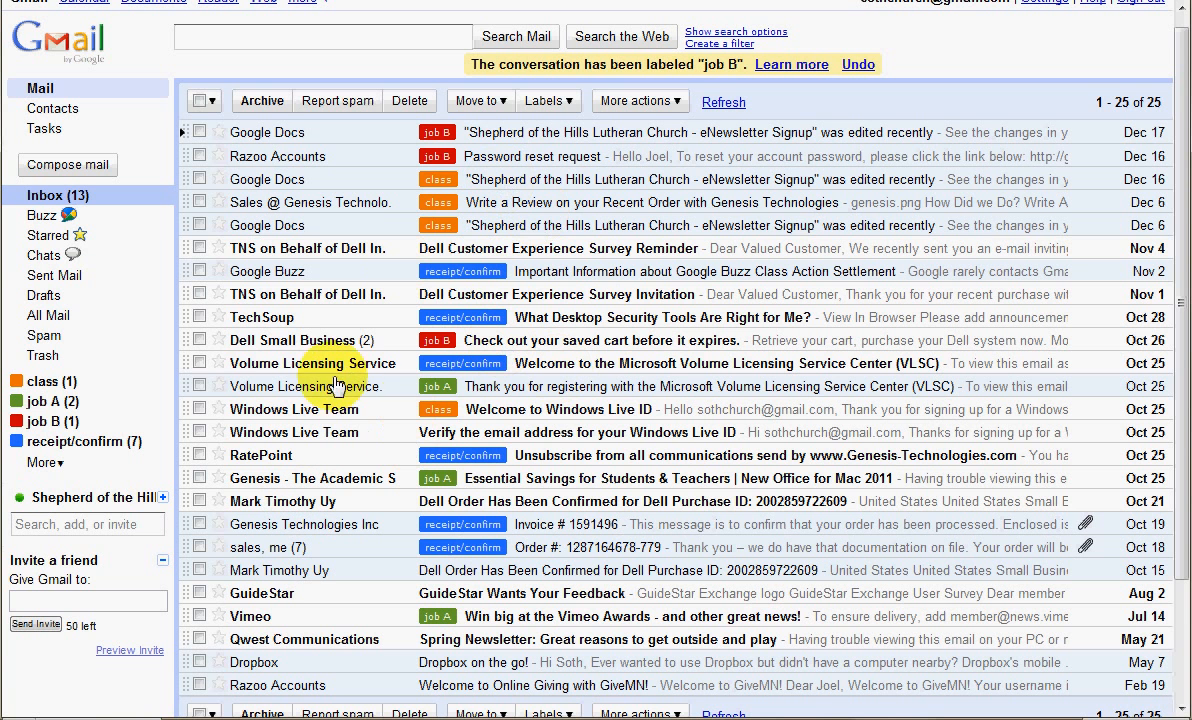
# Review the conversations filed under the receipt/confirm, job A and job B labels in turn
pyautogui.moveTo(355, 374)
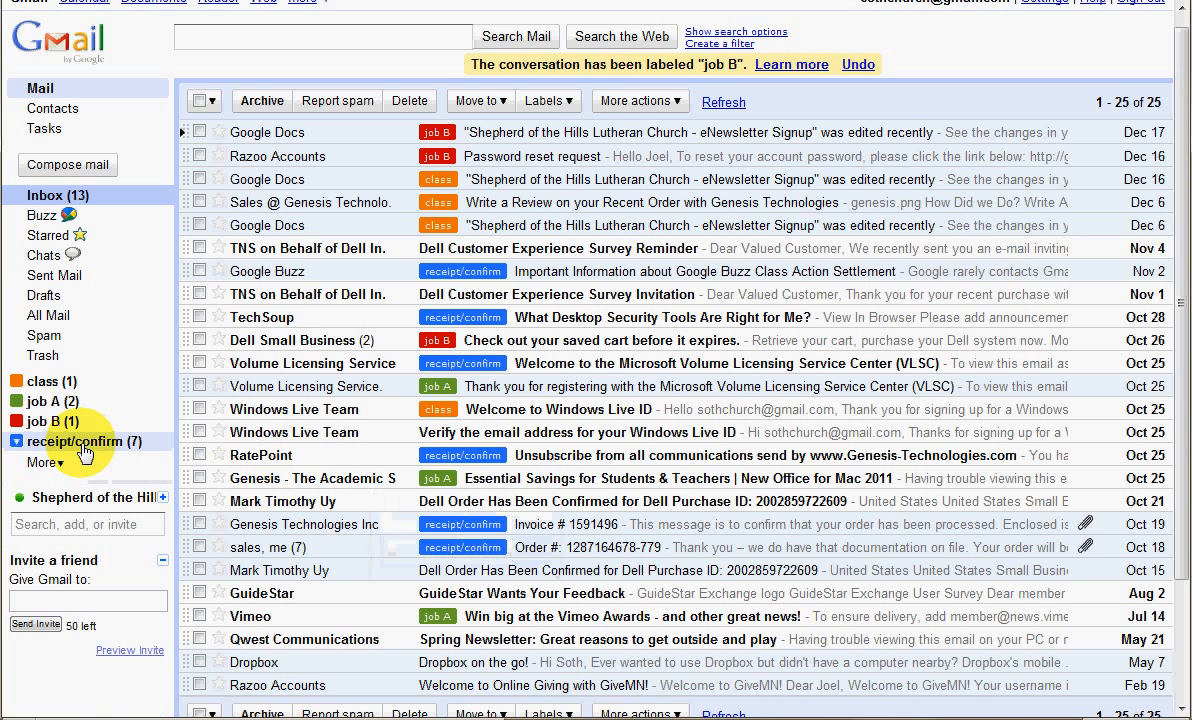
pyautogui.click(80, 446)
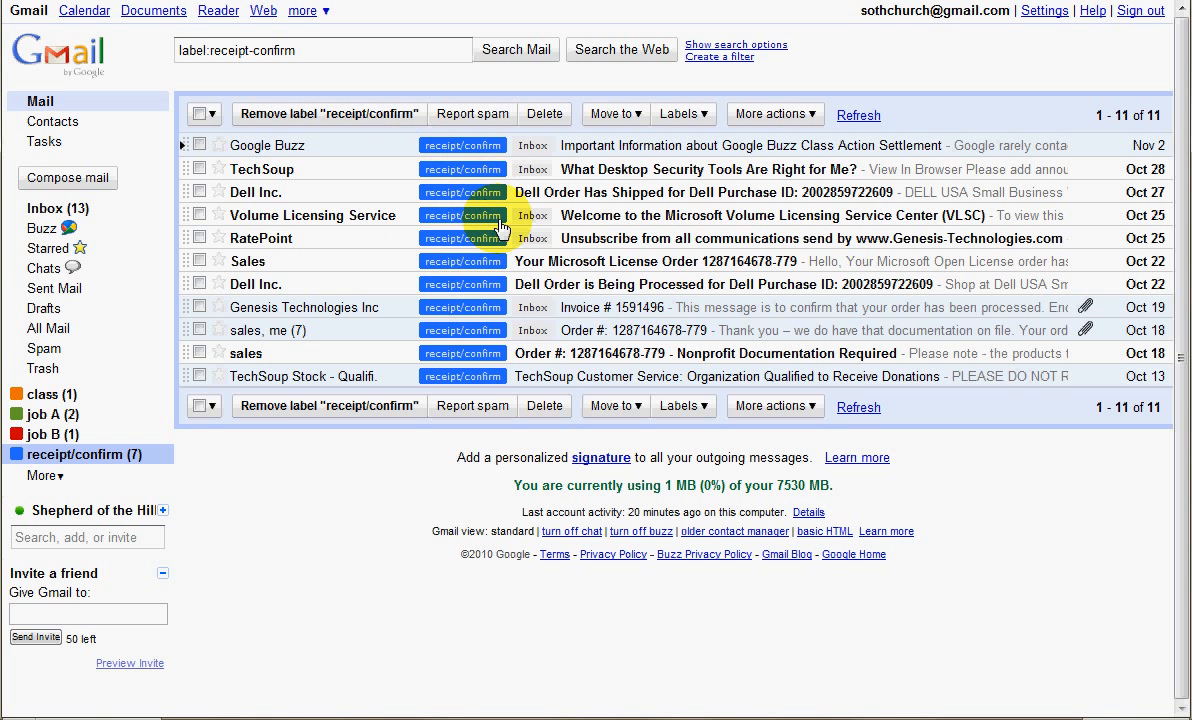
pyautogui.click(66, 418)
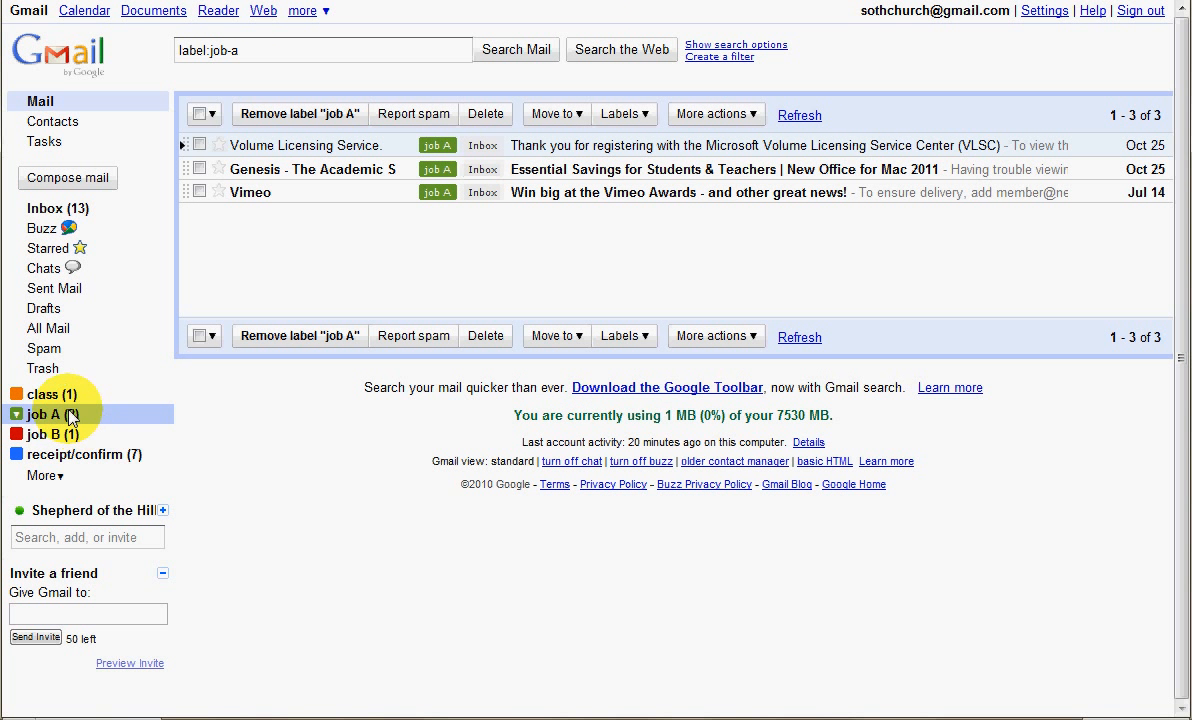
pyautogui.click(55, 441)
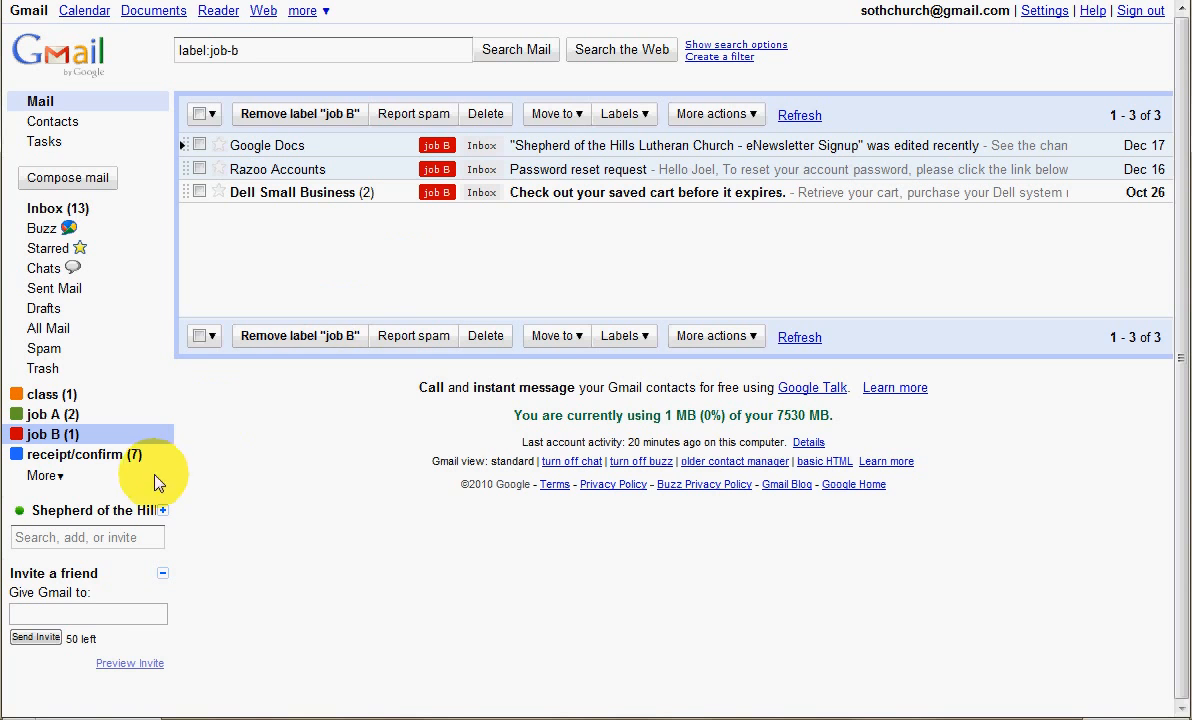
# In the inbox, add the class label to the Google Buzz and Volume Licensing welcome emails, and job B to the Genesis Essential Savings email
pyautogui.click(46, 209)
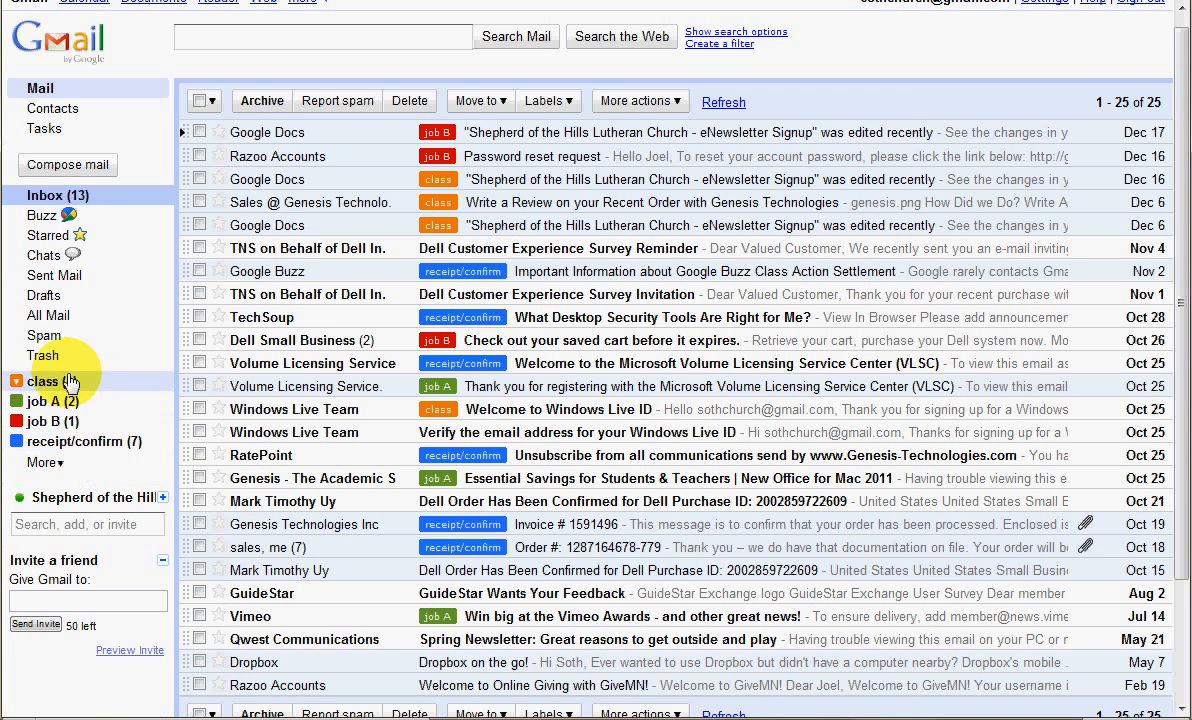
pyautogui.moveTo(44, 381); pyautogui.dragTo(529, 266)
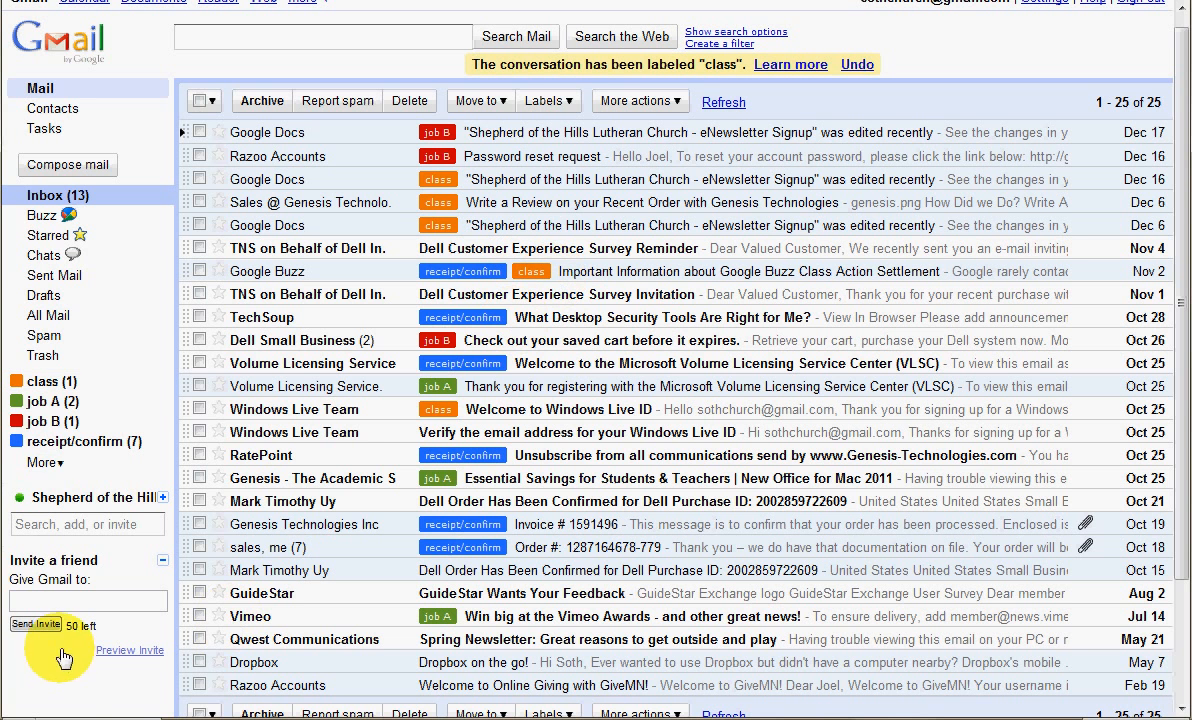
pyautogui.moveTo(40, 382); pyautogui.dragTo(520, 360)
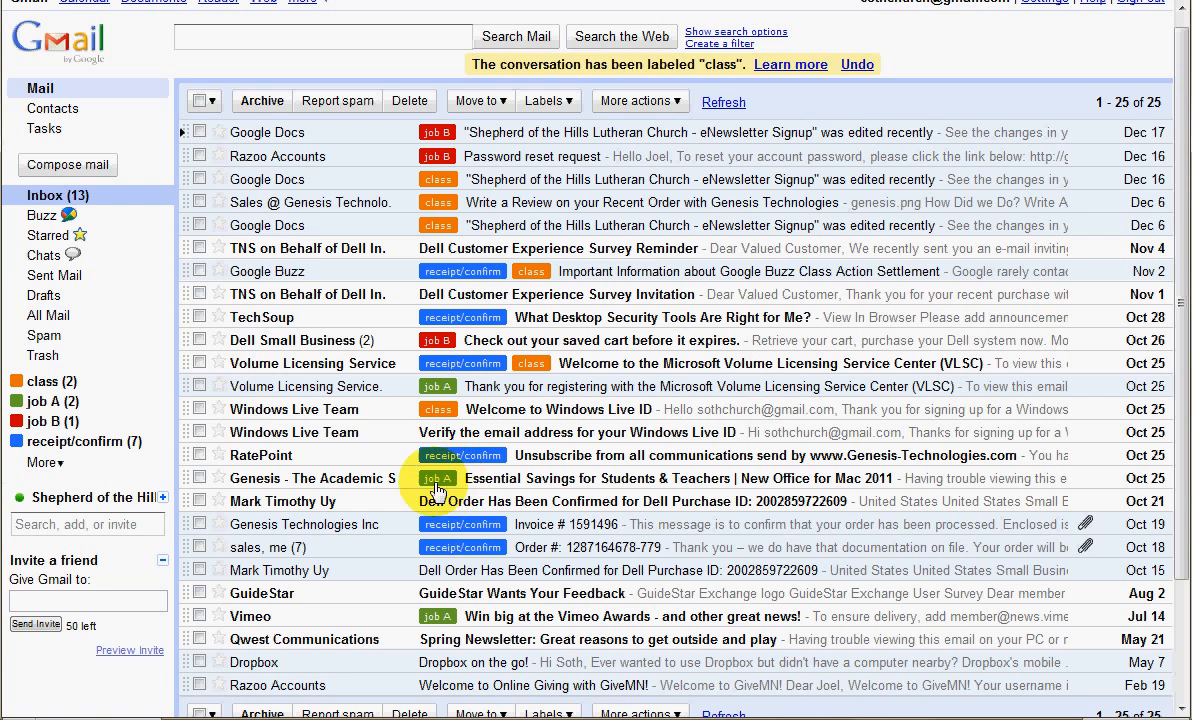
pyautogui.moveTo(38, 421); pyautogui.dragTo(478, 473)
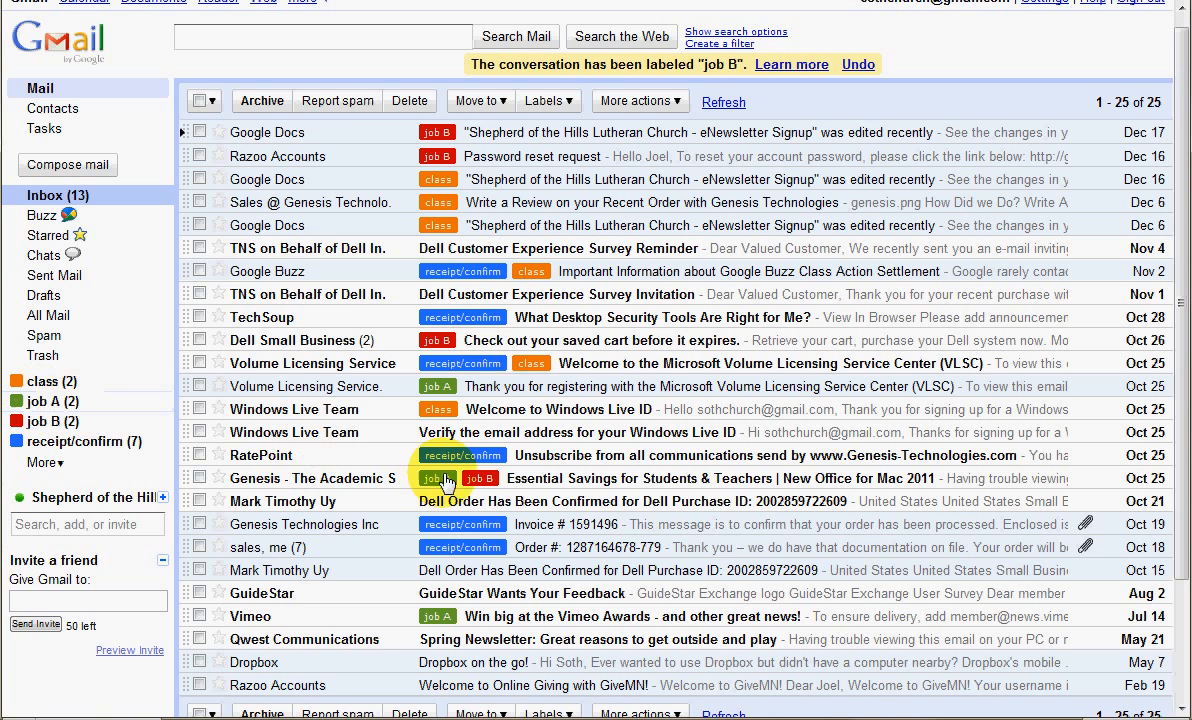
# Check the job A and job B label views for the Genesis Essential Savings email
pyautogui.click(55, 401)
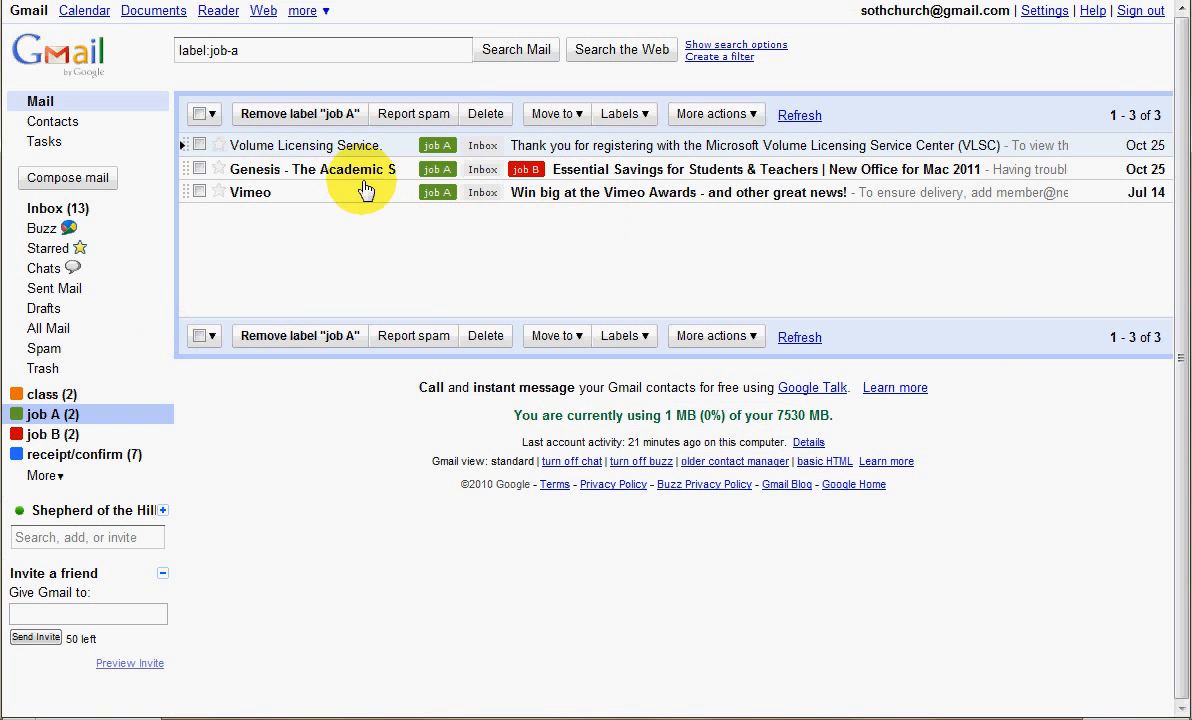
pyautogui.click(58, 441)
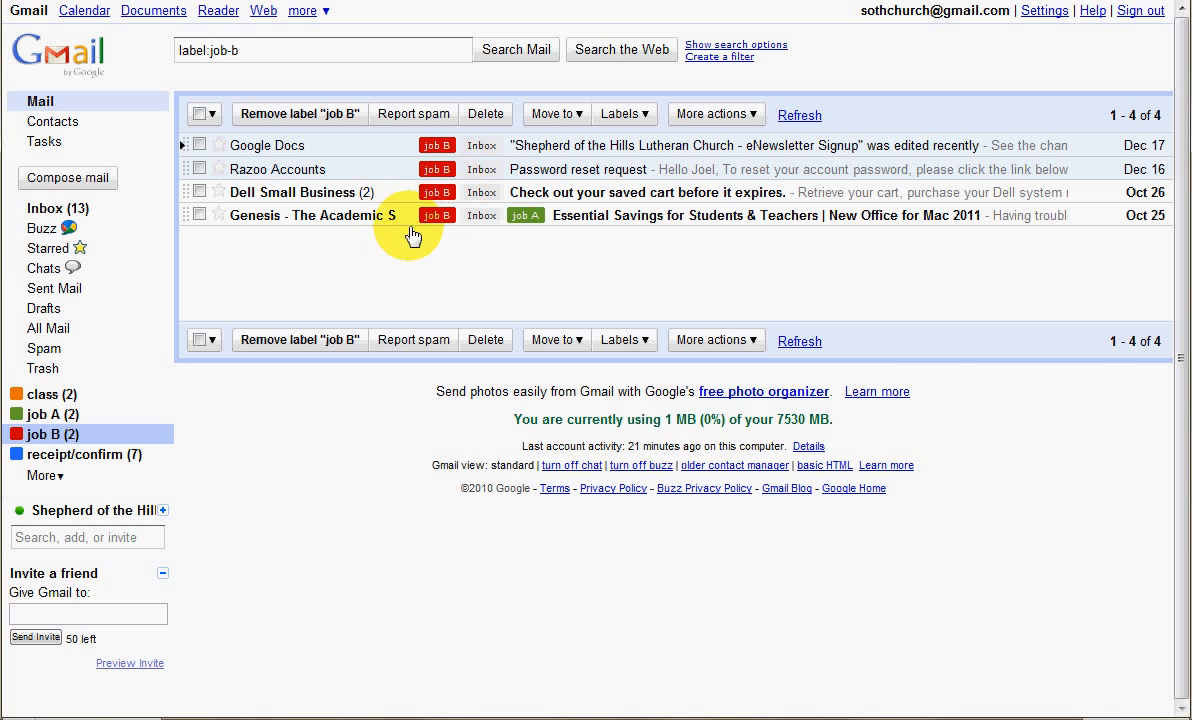
# Back in the inbox, add the receipt/confirm and class labels to the Genesis Essential Savings email
pyautogui.click(84, 217)
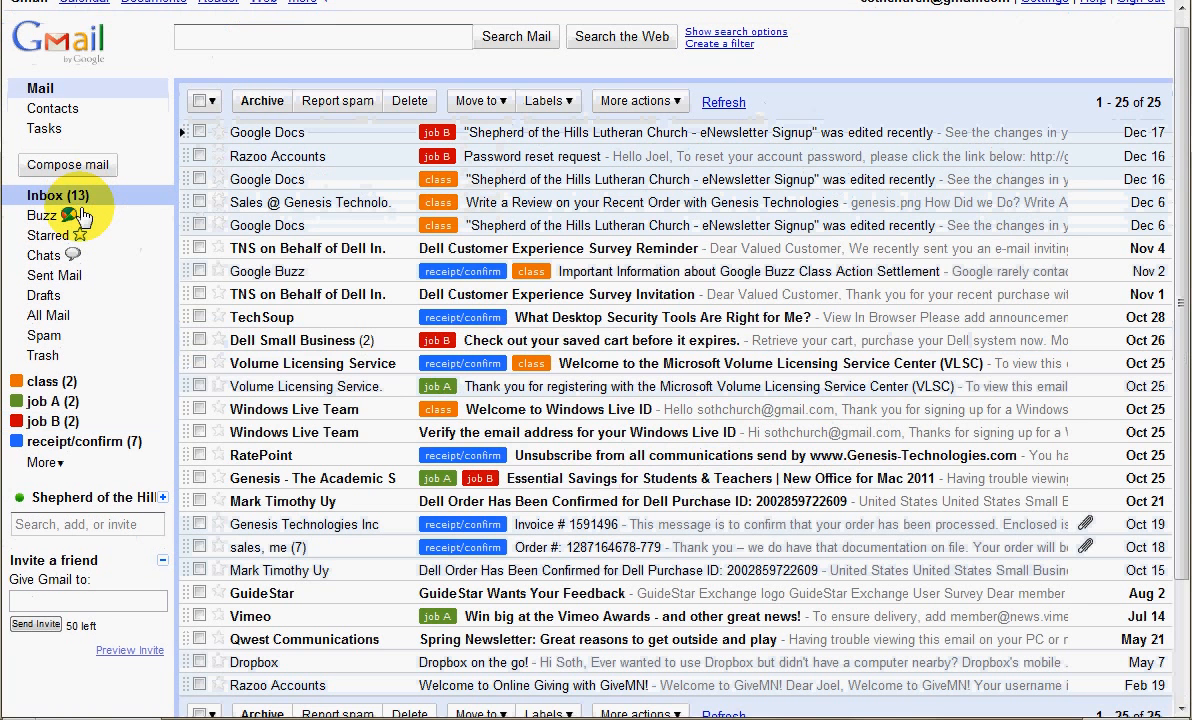
pyautogui.moveTo(95, 453); pyautogui.dragTo(543, 474)
pyautogui.moveTo(62, 384); pyautogui.dragTo(567, 462)
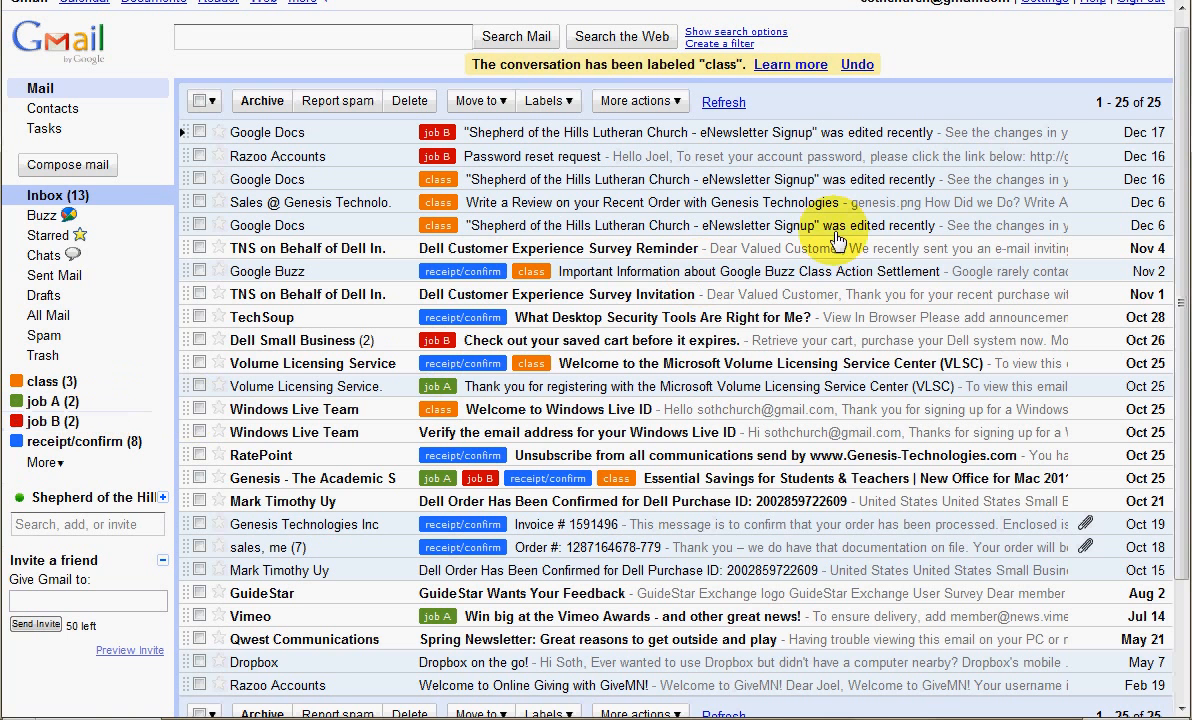
# Open the mail settings that list the filters applied to incoming mail
pyautogui.scroll(1, 990, 175)
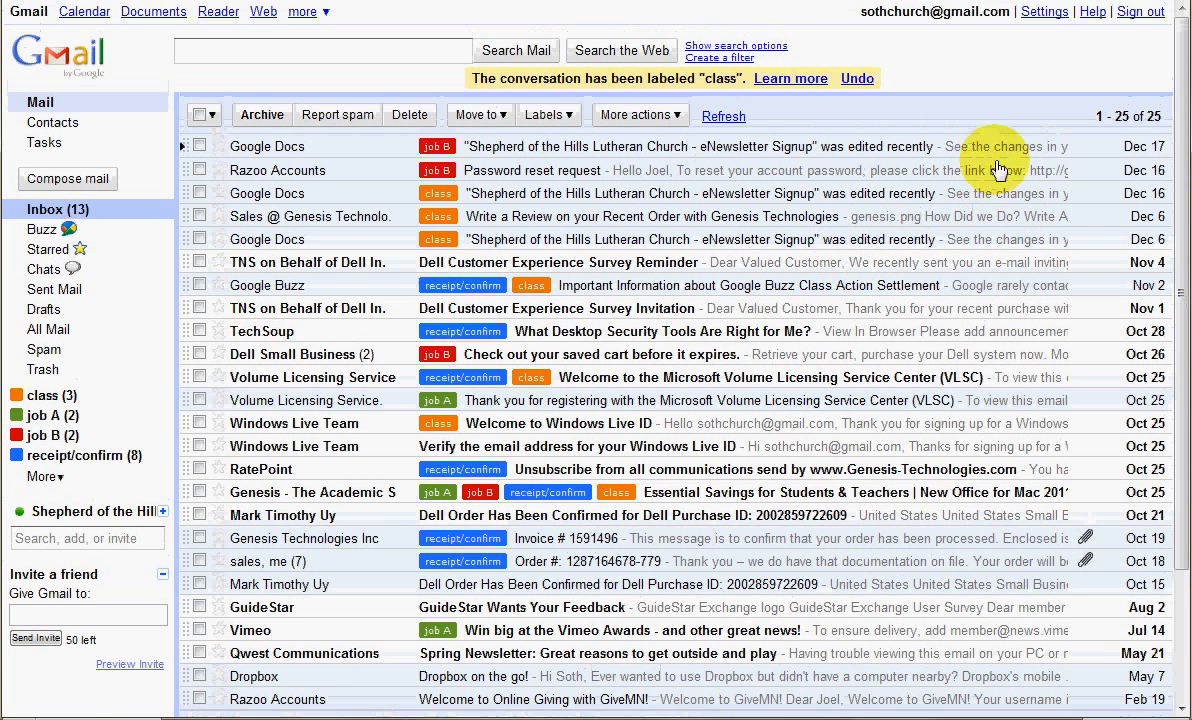
pyautogui.click(1040, 20)
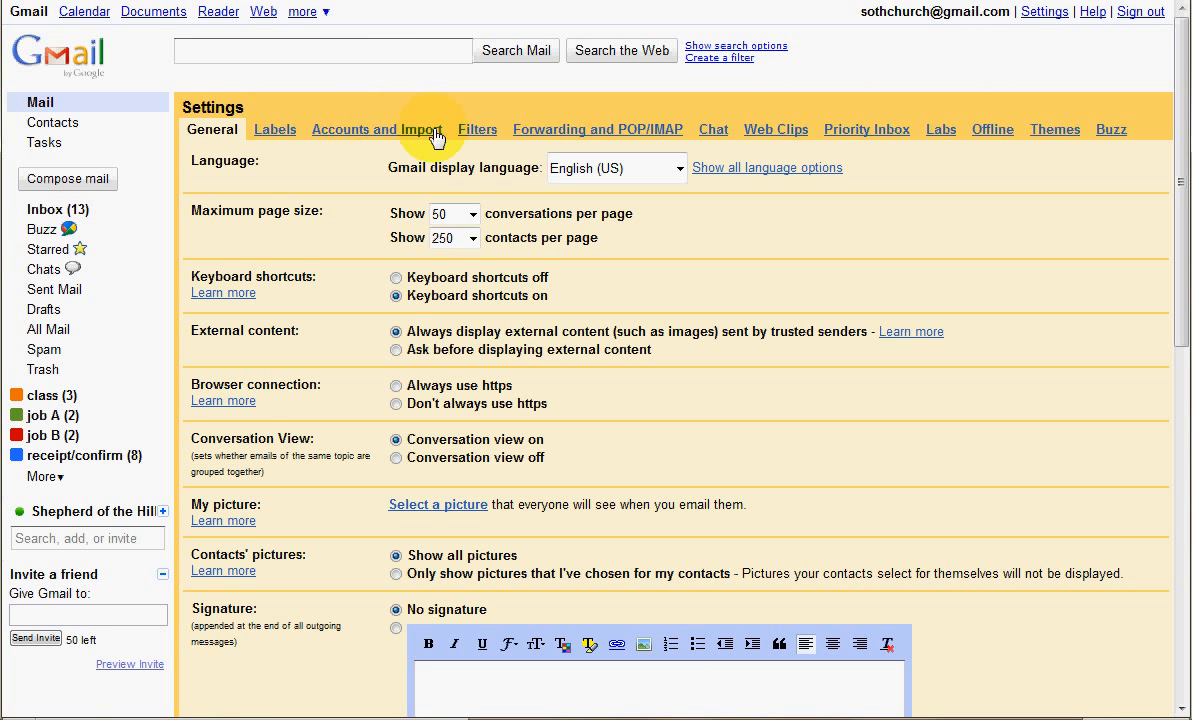
pyautogui.click(476, 133)
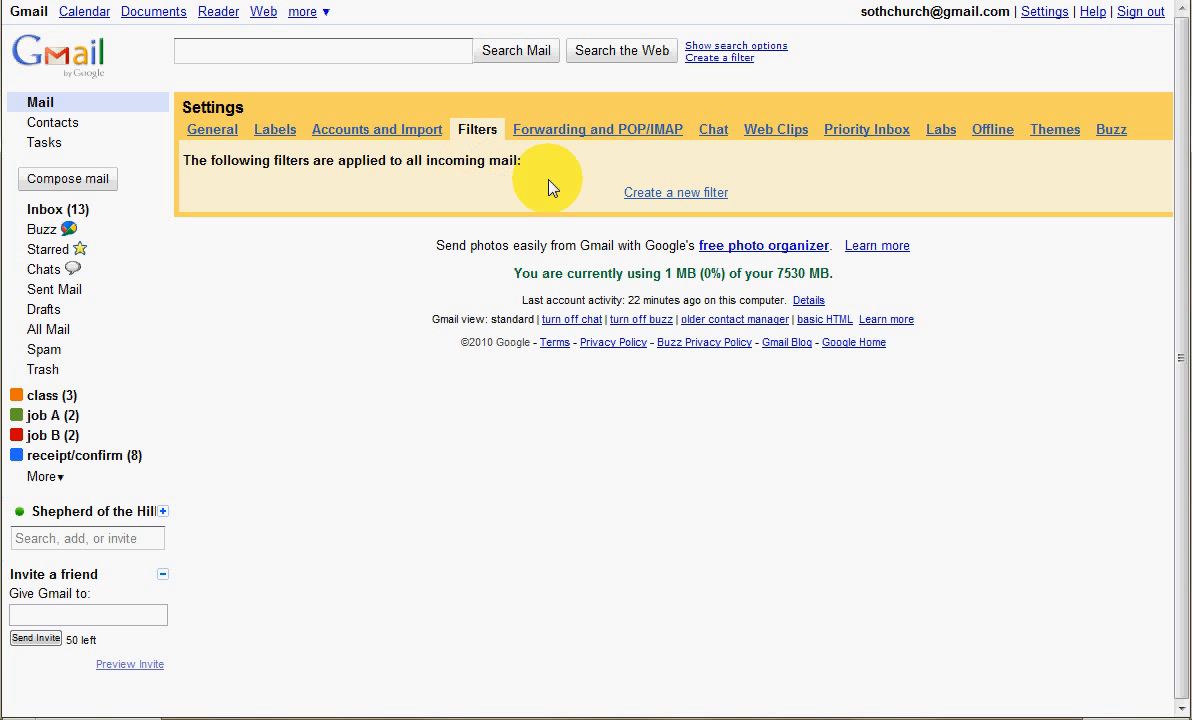
# Start a new filter for messages with "order" in the subject and test which existing emails match it
pyautogui.click(654, 194)
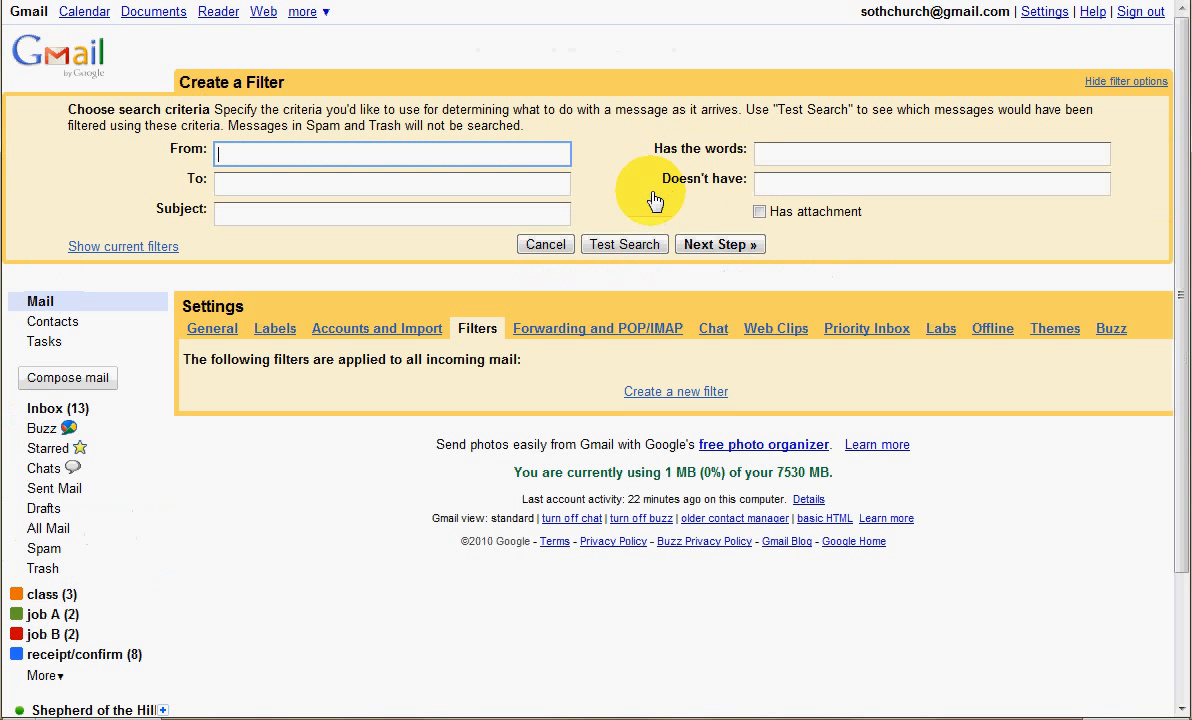
pyautogui.click(342, 214)
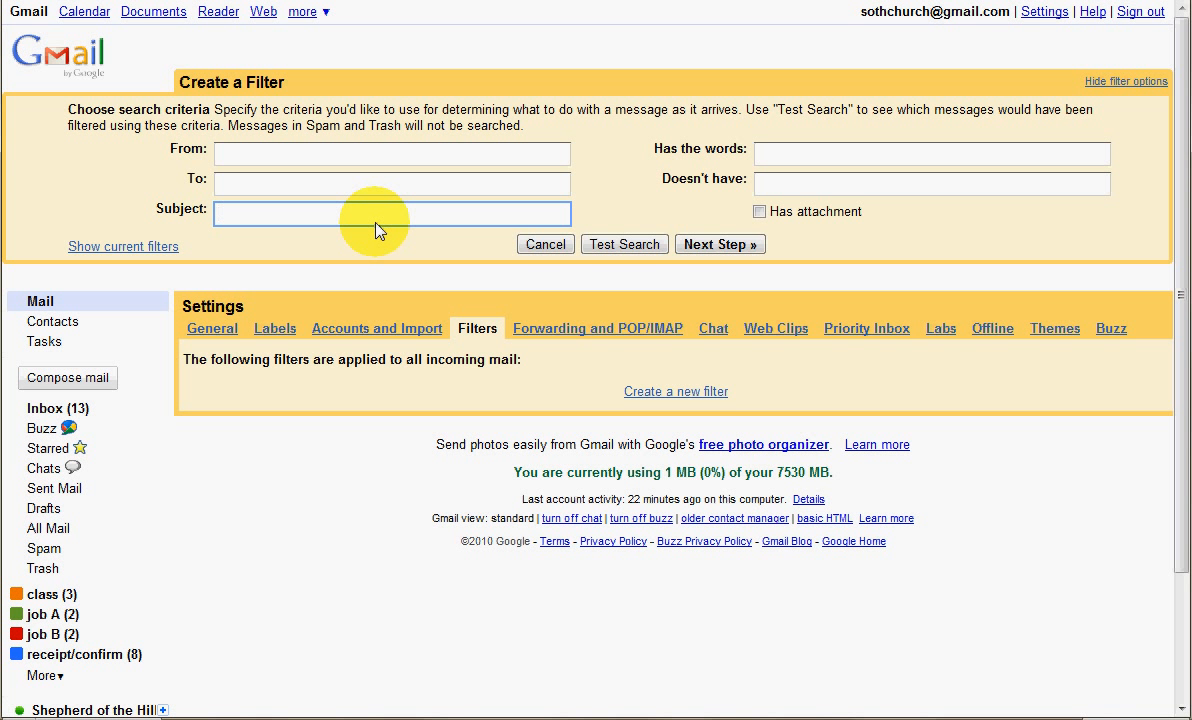
pyautogui.write('o')
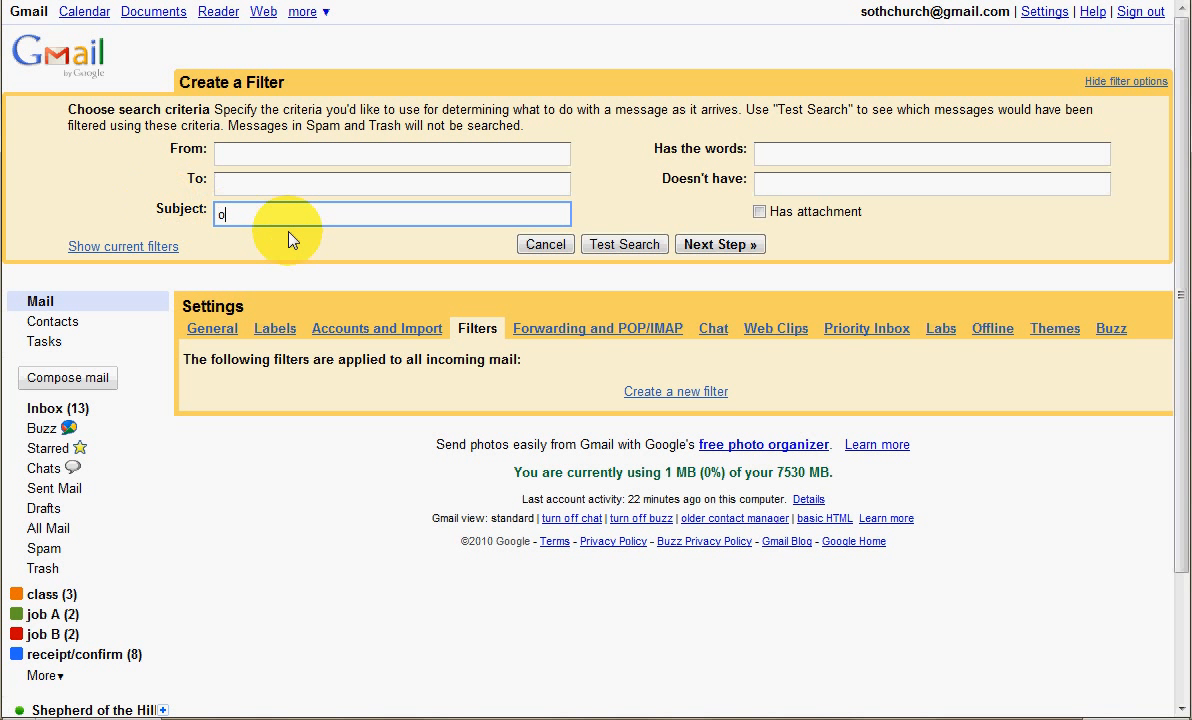
pyautogui.write('rder')
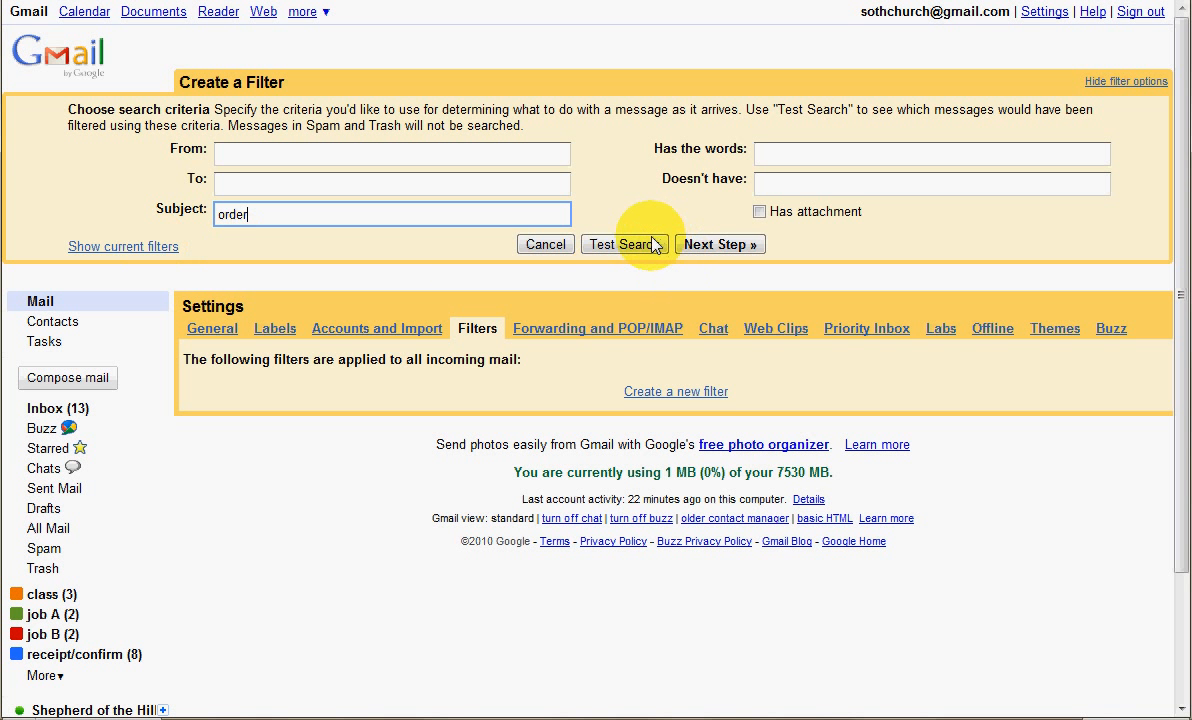
pyautogui.click(620, 250)
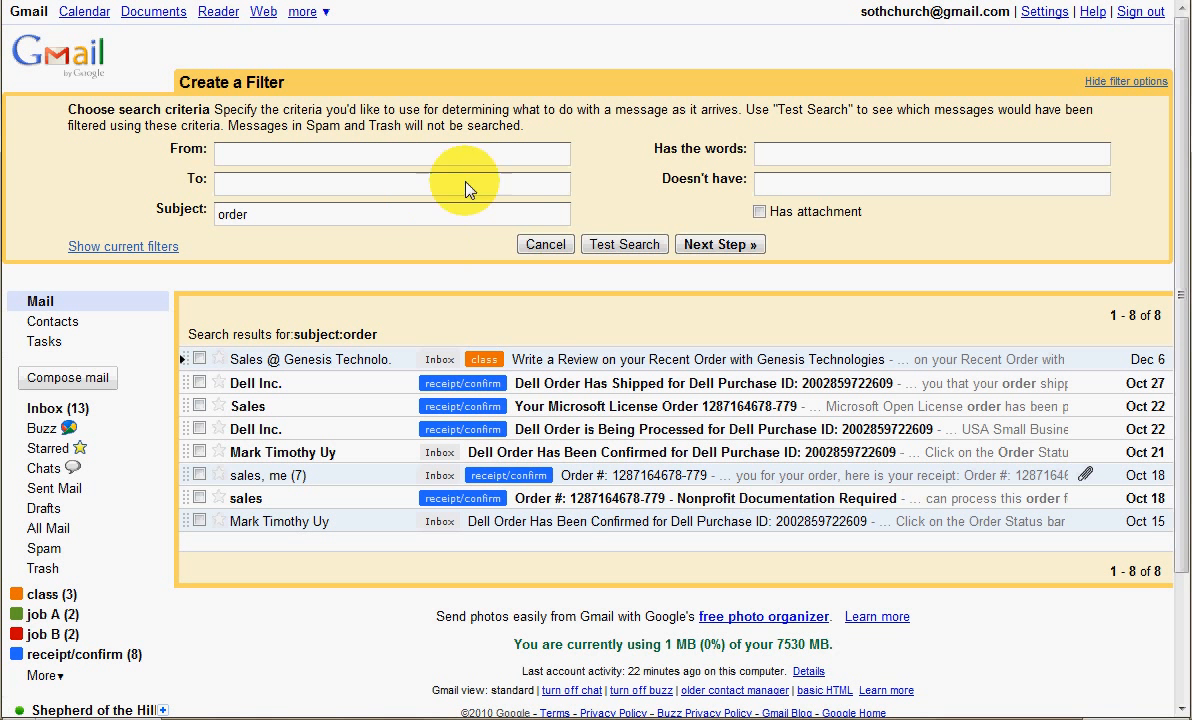
# Create the subject filter so it applies the receipt/confirm label, including to the existing matching conversations, and return to the inbox
pyautogui.click(716, 246)
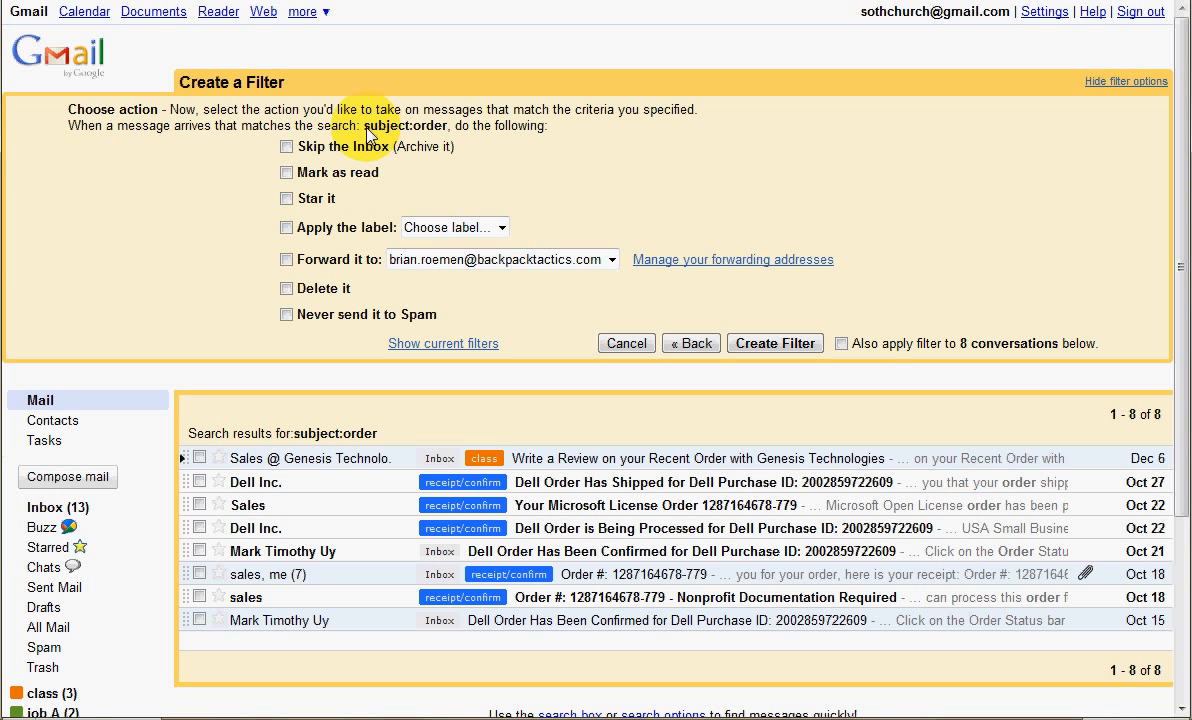
pyautogui.moveTo(364, 126); pyautogui.dragTo(426, 143)
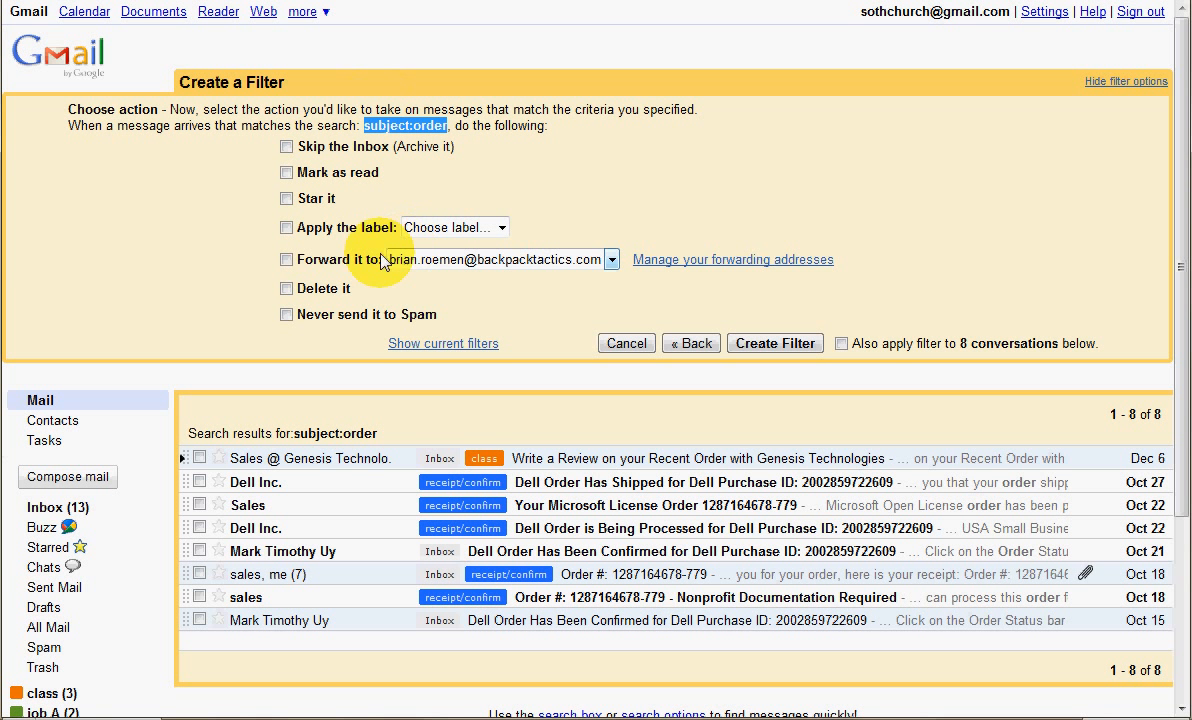
pyautogui.click(310, 232)
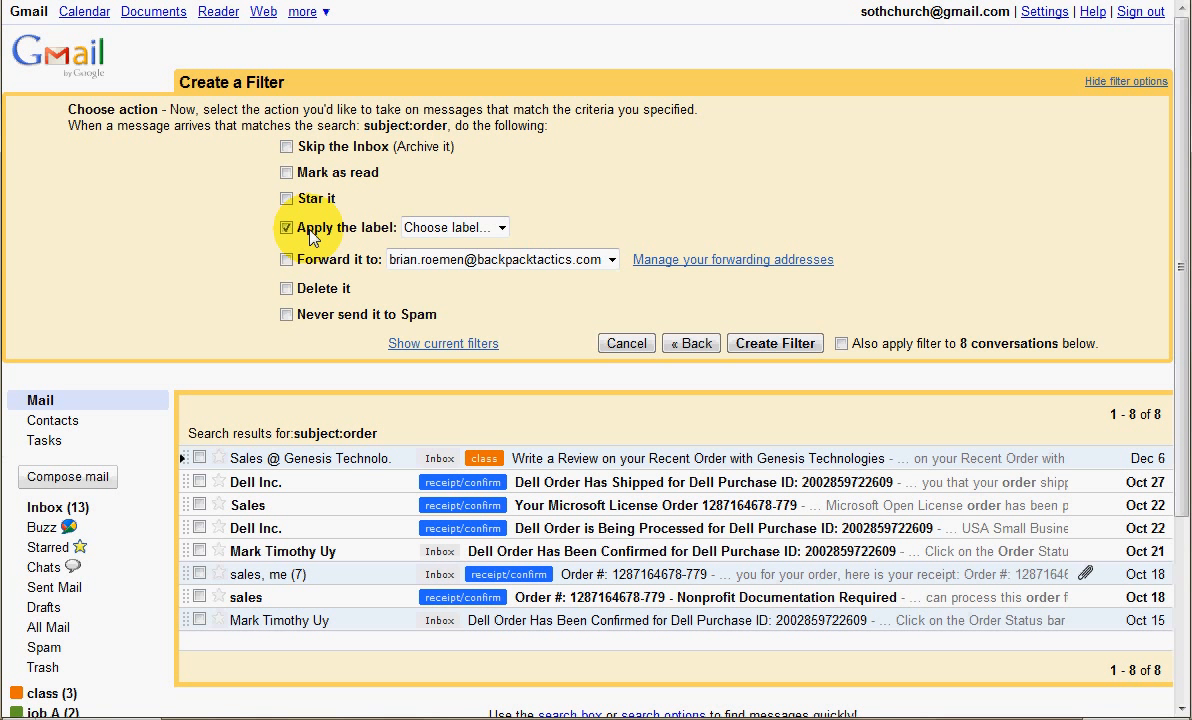
pyautogui.click(463, 228)
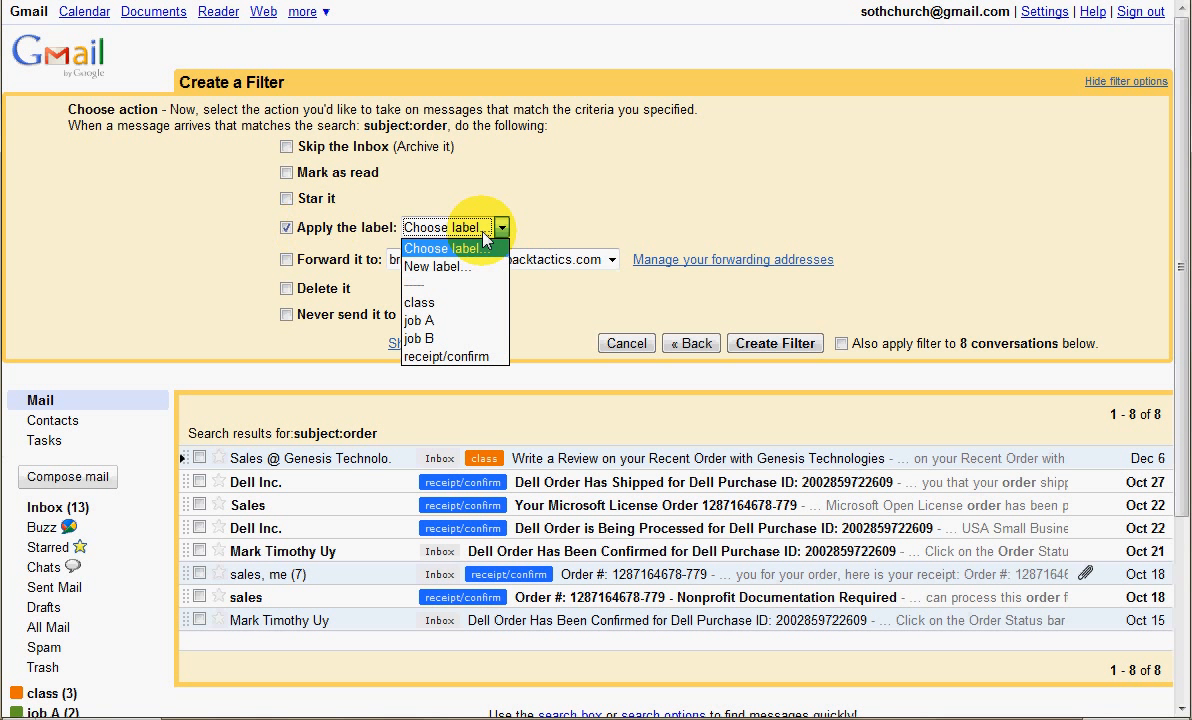
pyautogui.click(451, 358)
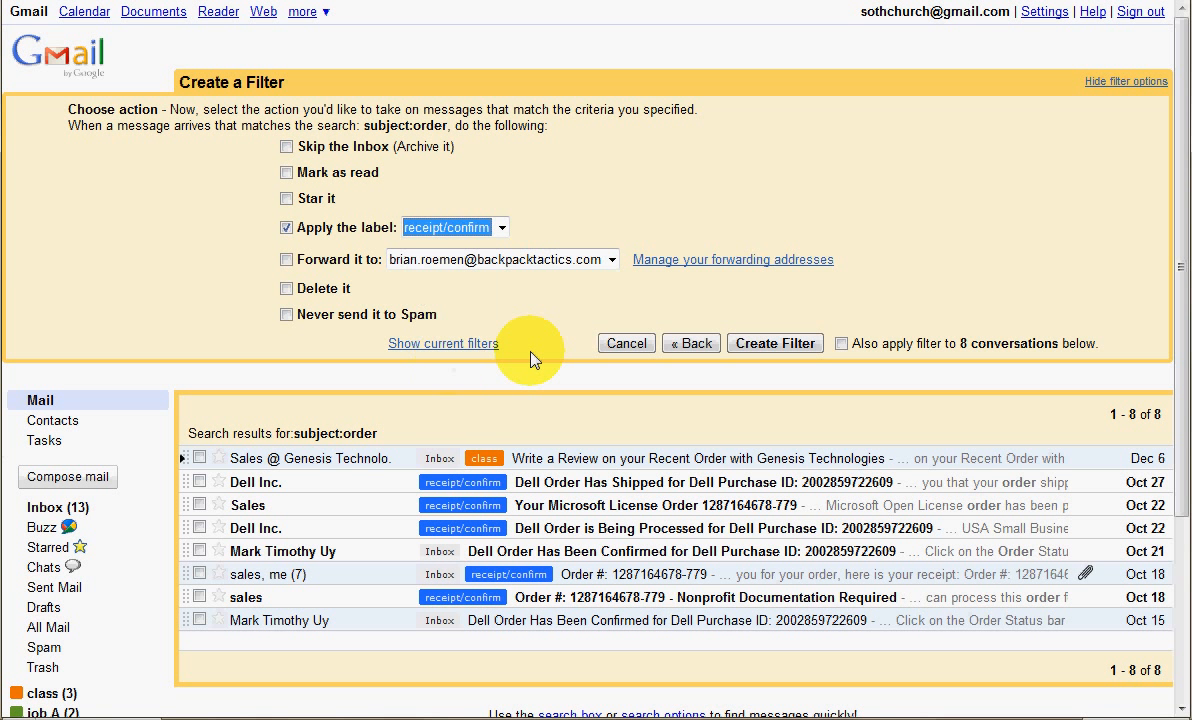
pyautogui.click(841, 344)
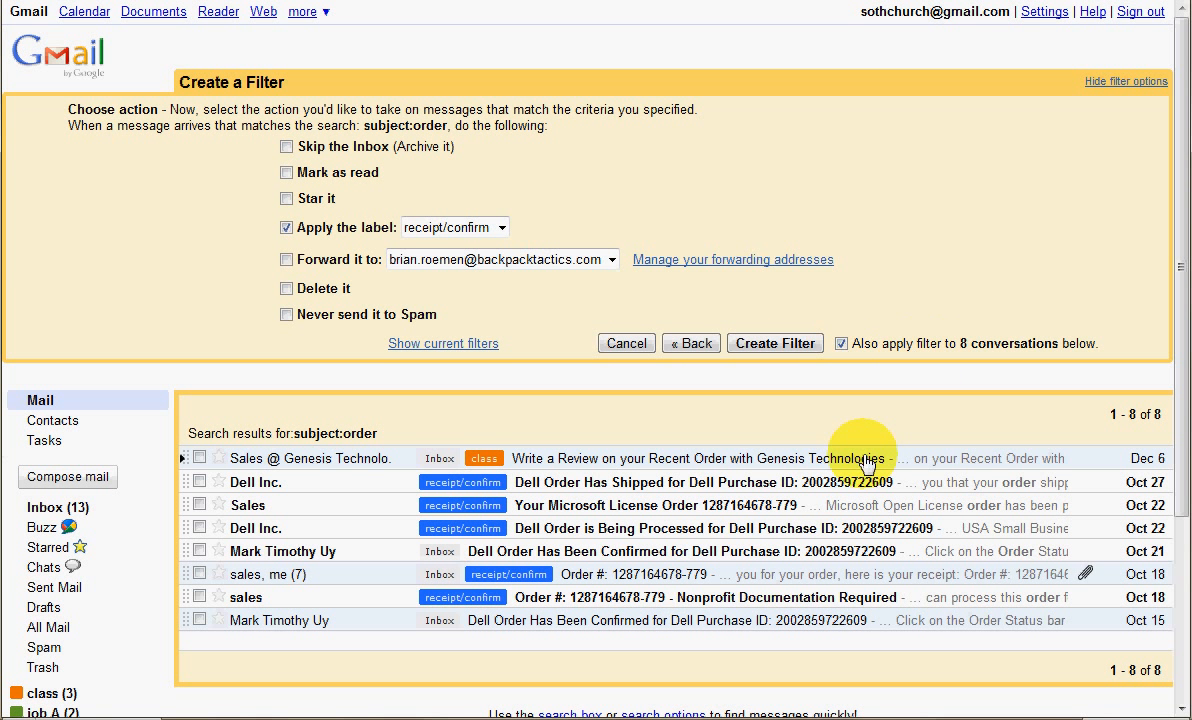
pyautogui.click(763, 344)
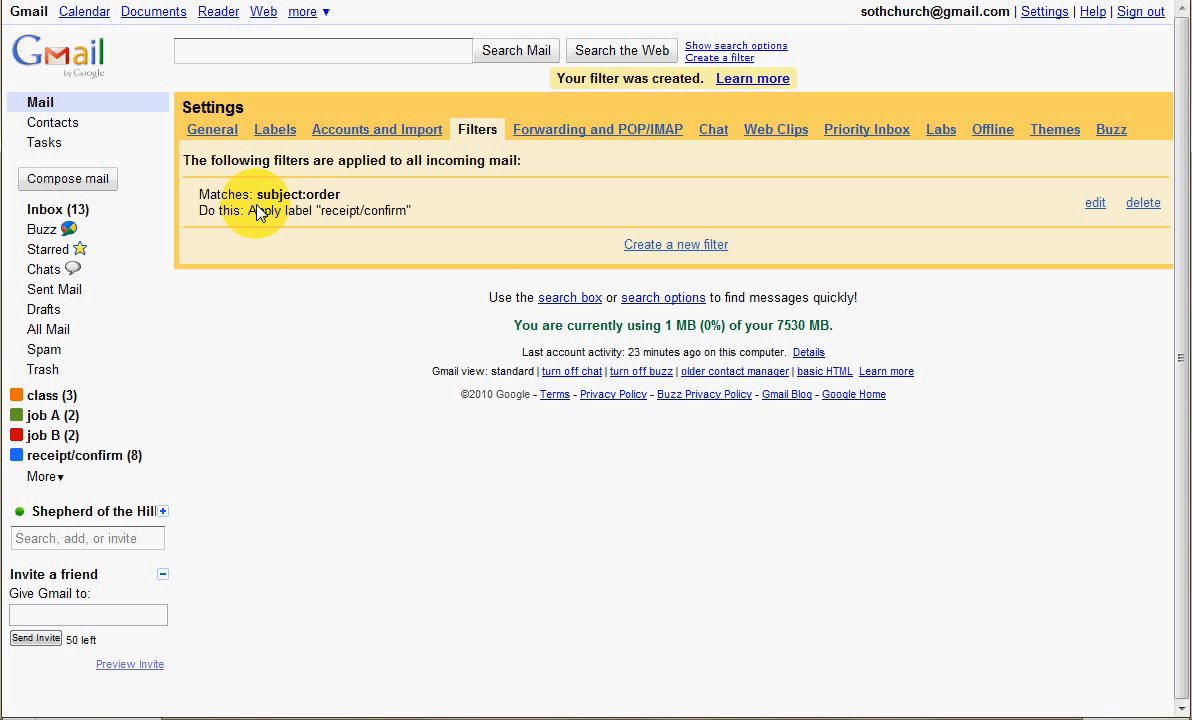
pyautogui.click(61, 108)
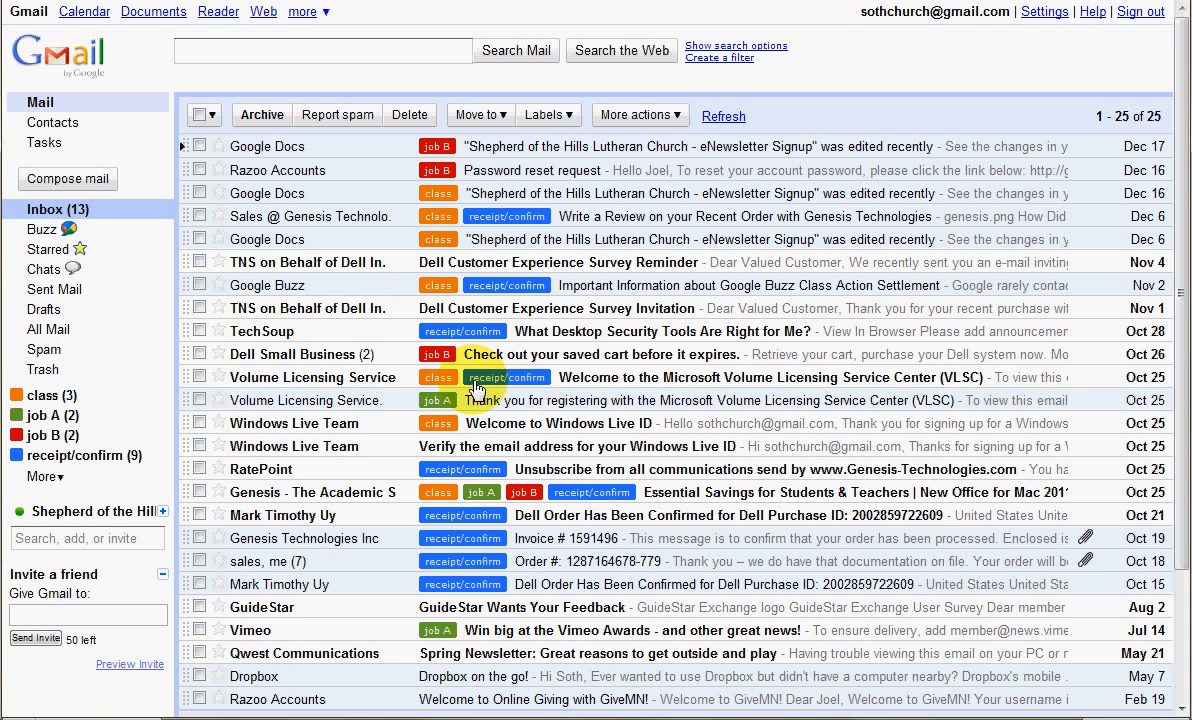
# In the filter settings, start another filter on the first name of the Dell order confirmation sender and test its matches
pyautogui.click(1036, 14)
pyautogui.click(478, 131)
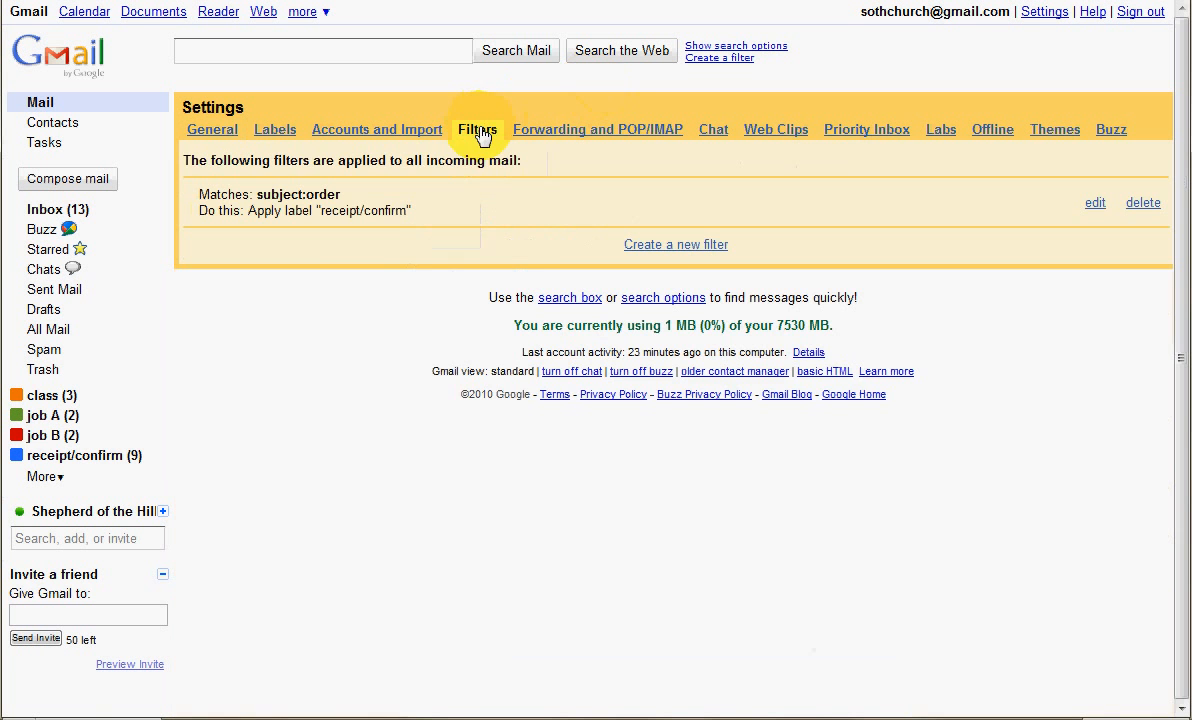
pyautogui.click(669, 245)
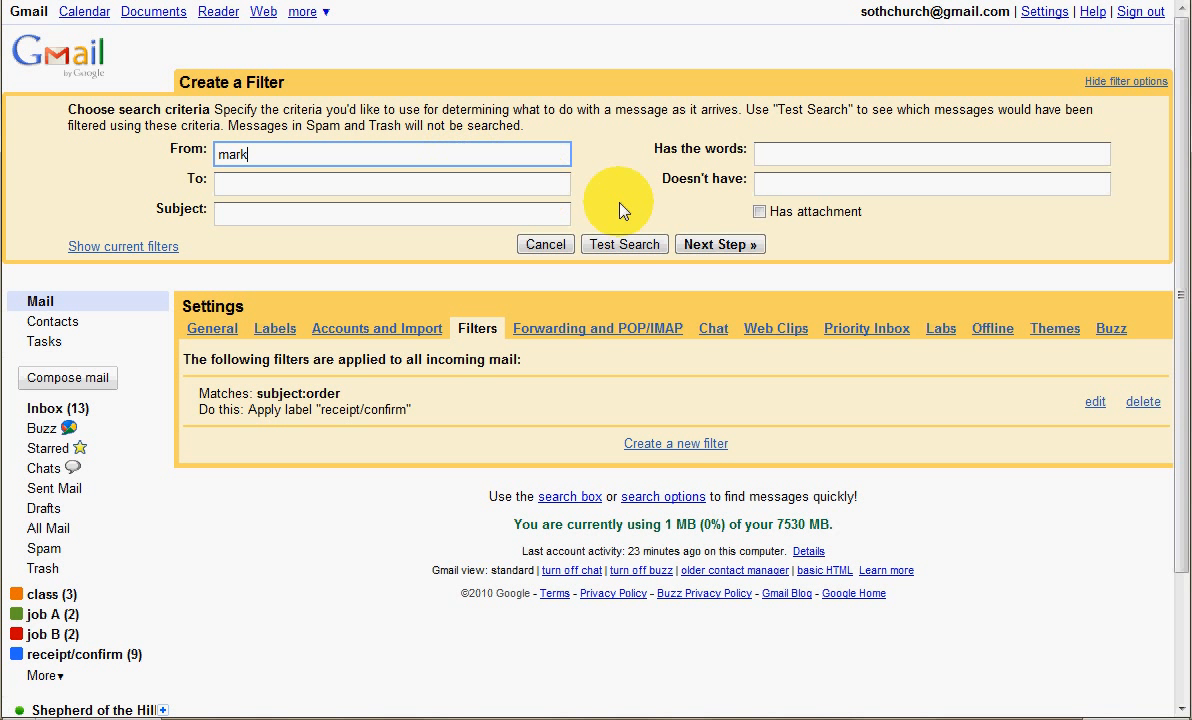
pyautogui.click(620, 244)
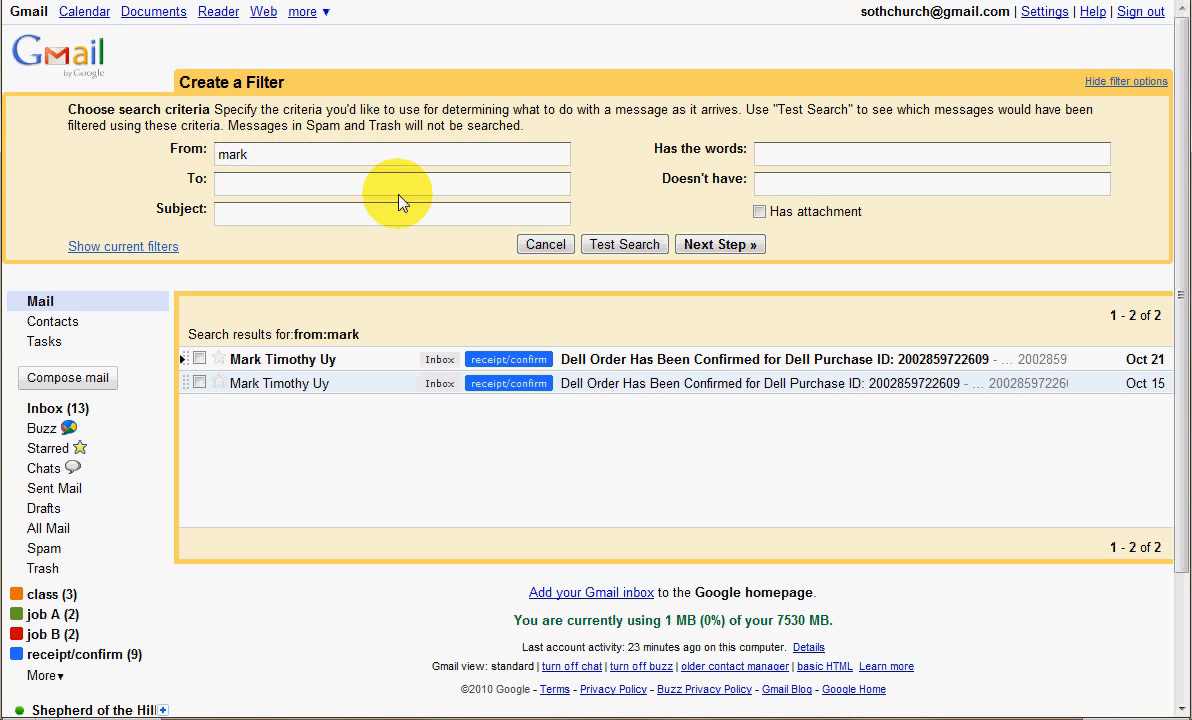
# Create the sender filter so it applies the class label, including to the existing matching conversations, and return to the inbox
pyautogui.click(714, 248)
pyautogui.click(286, 228)
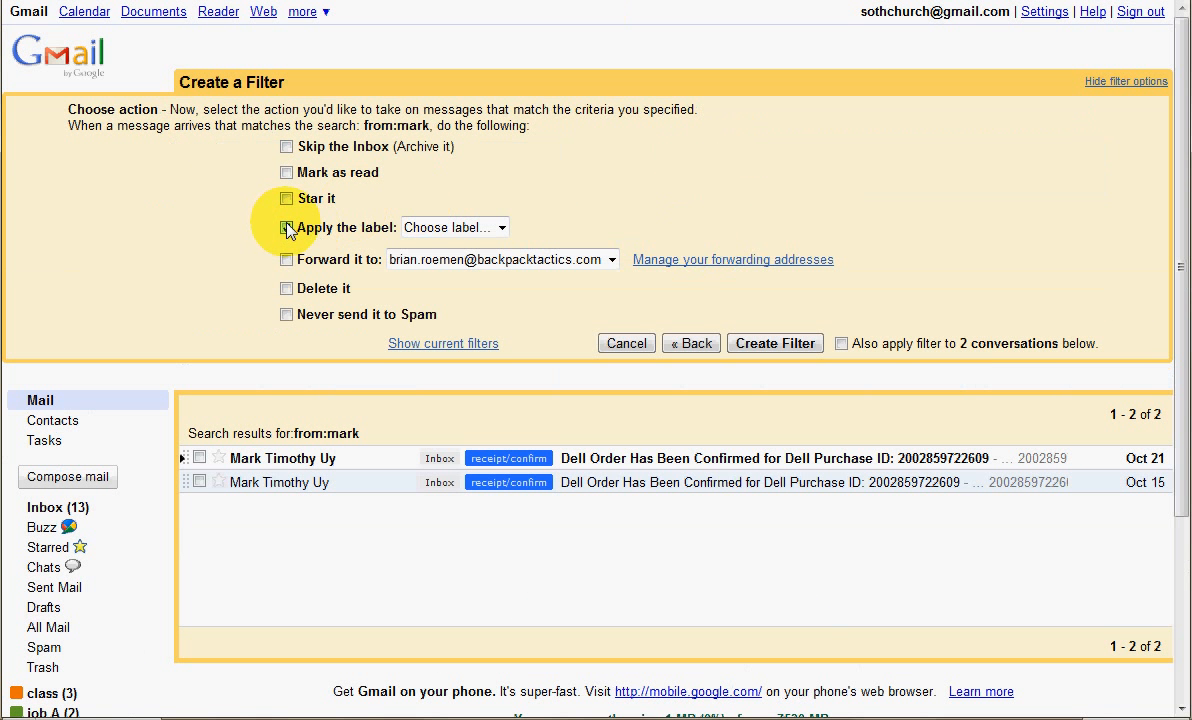
pyautogui.click(495, 228)
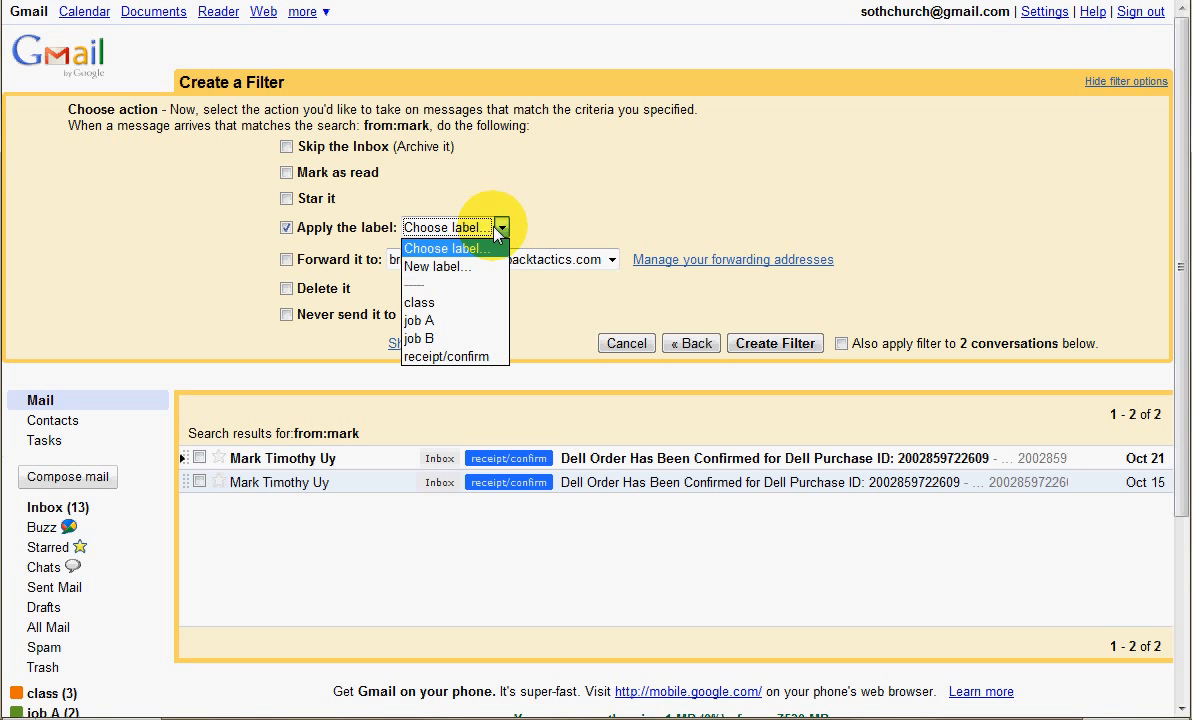
pyautogui.click(470, 303)
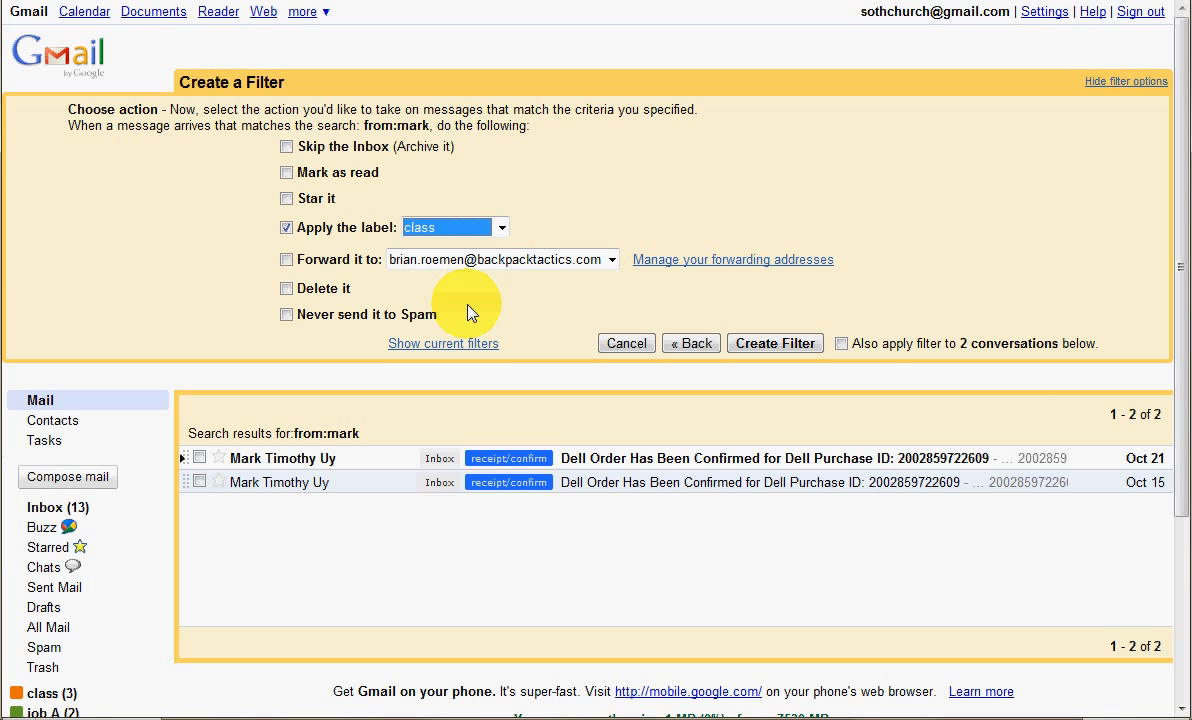
pyautogui.click(841, 344)
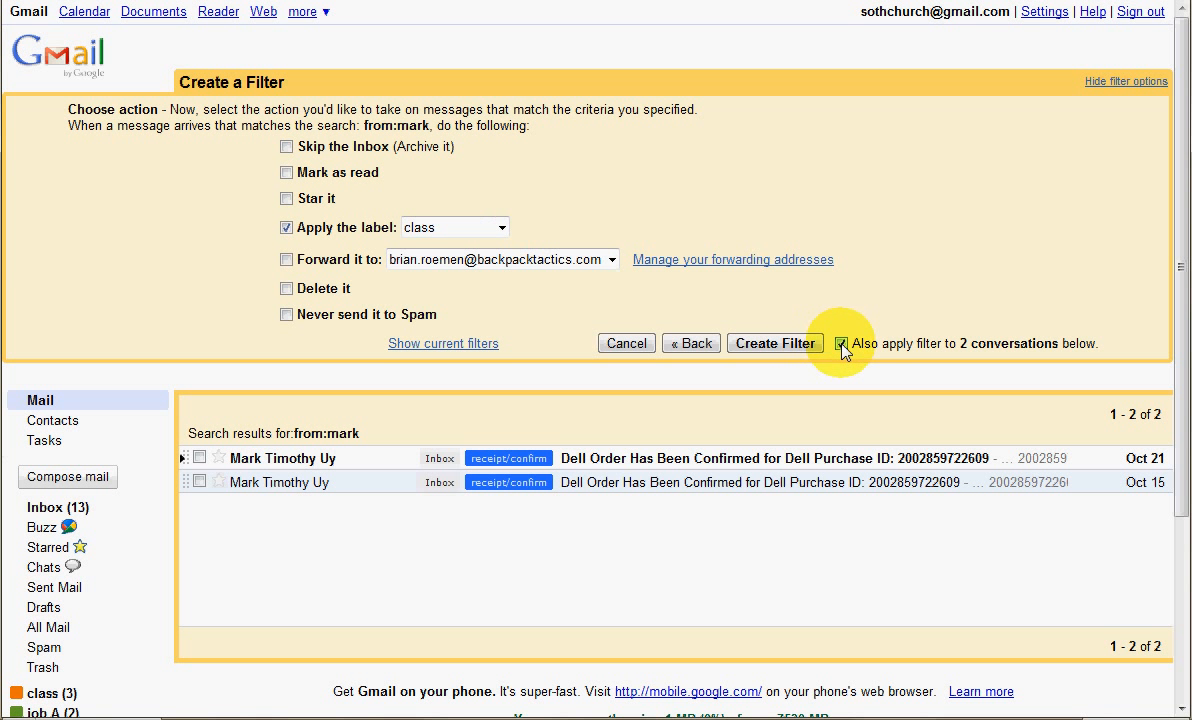
pyautogui.click(776, 343)
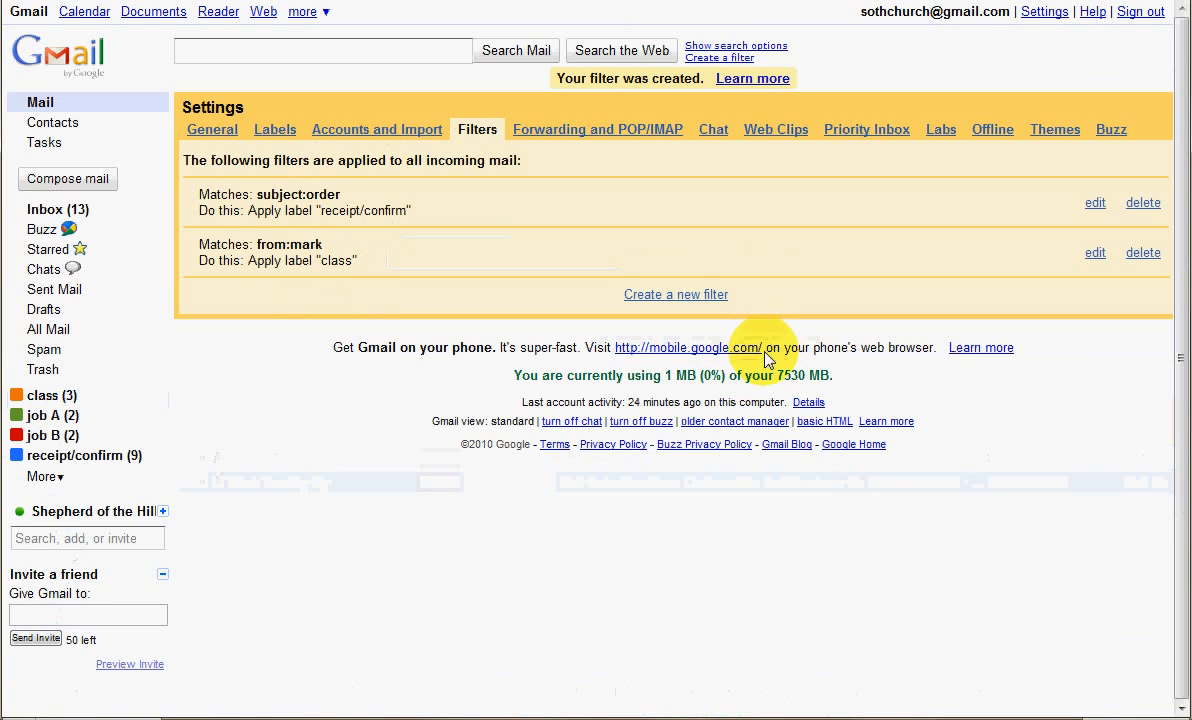
pyautogui.click(58, 210)
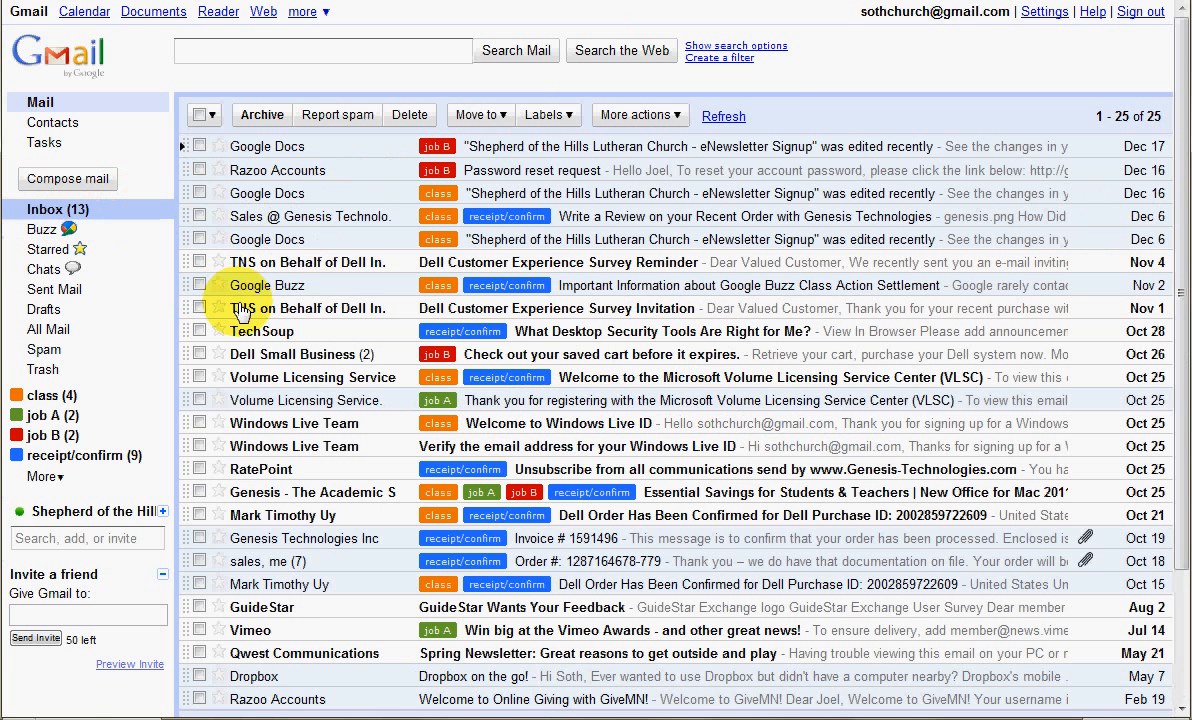